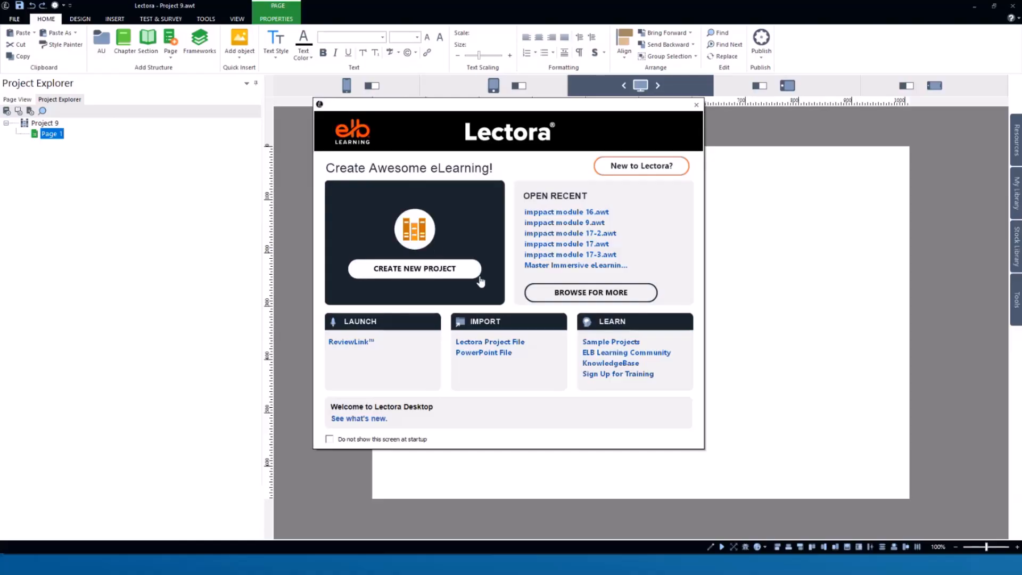
# - Start a PowerPoint import and try to open Course Storyboard sample.pptx from the Desktop as the source file
pyautogui.click(484, 353)
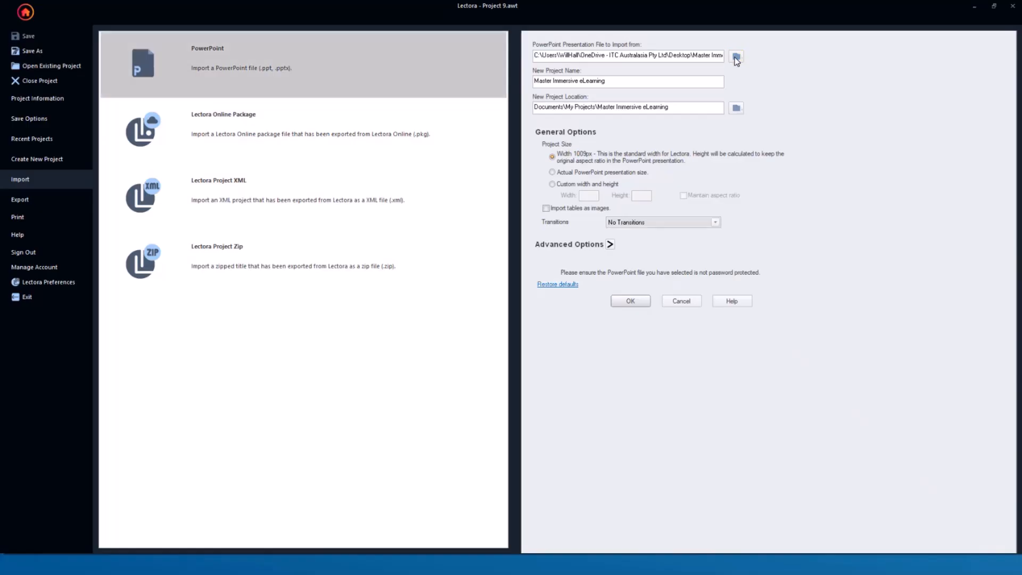
pyautogui.click(735, 56)
pyautogui.click(518, 258)
pyautogui.click(747, 409)
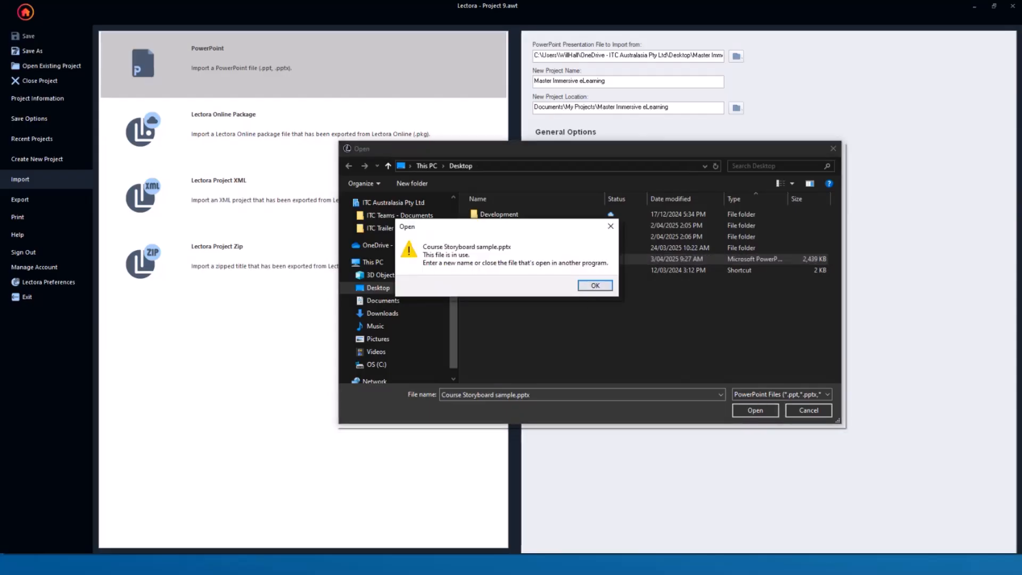
pyautogui.hotkey('alt', 'Tab')
pyautogui.click(599, 286)
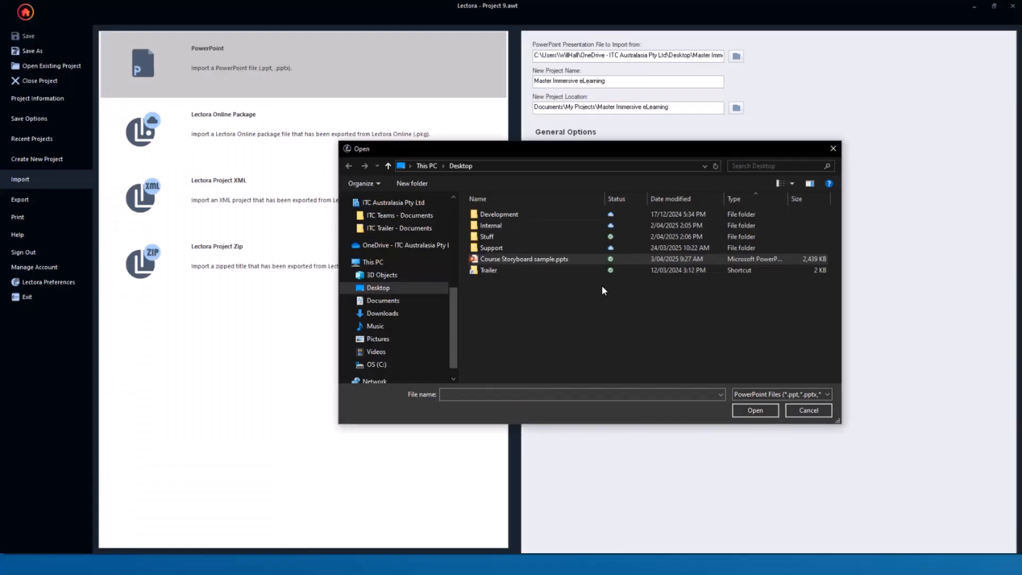
# - Select Course Storyboard sample.pptx again, expand the advanced options and import the presentation as a new project
pyautogui.click(503, 257)
pyautogui.click(749, 410)
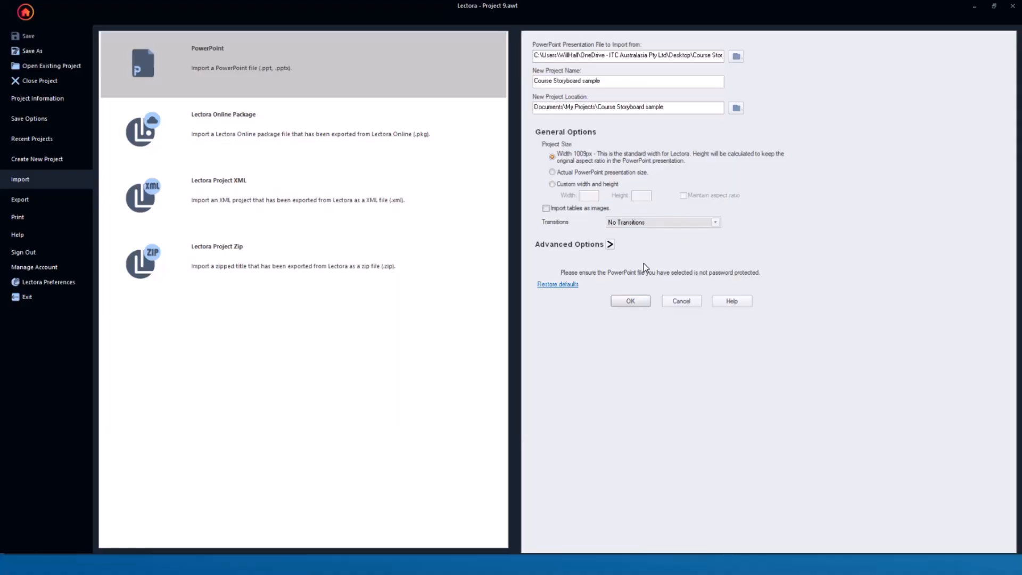
pyautogui.click(611, 246)
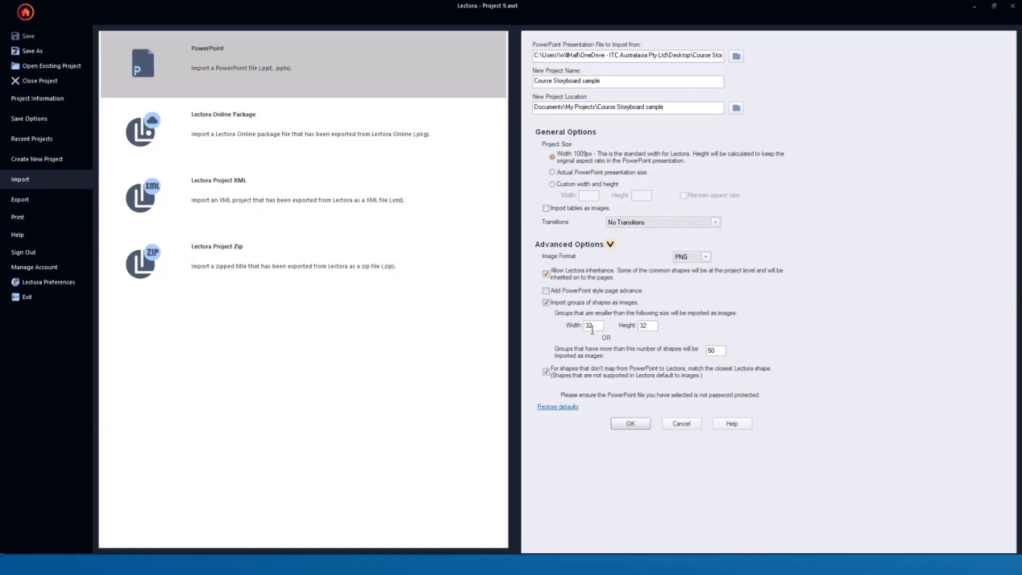
pyautogui.click(639, 425)
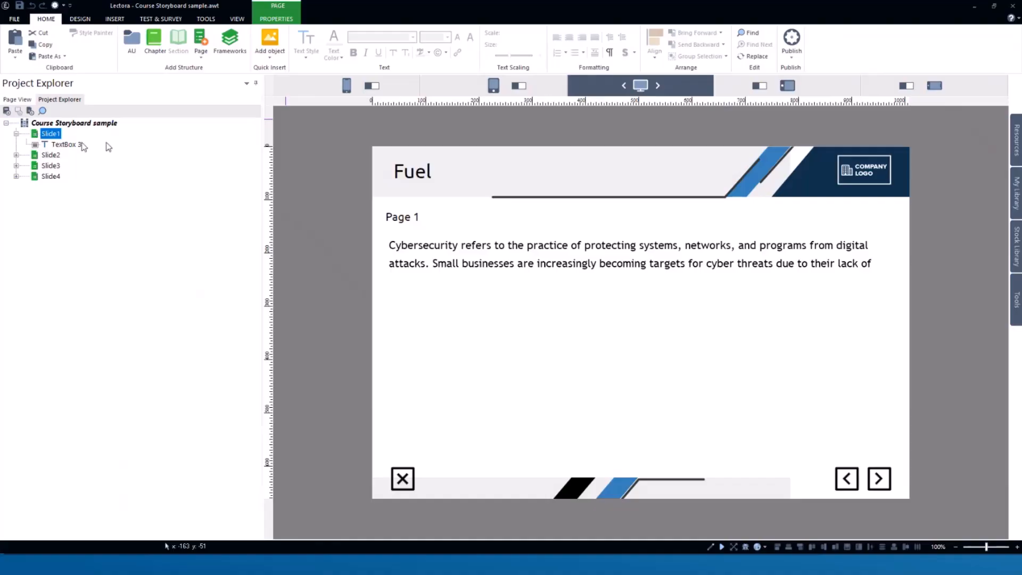
# - Inspect Slide1's text box and the page's background image options
pyautogui.click(563, 245)
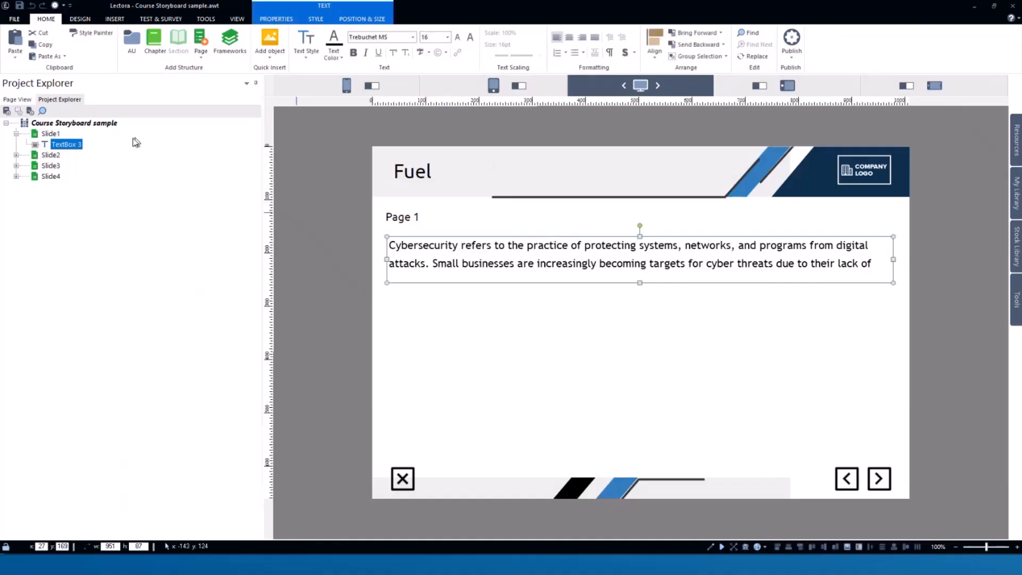
pyautogui.click(38, 135)
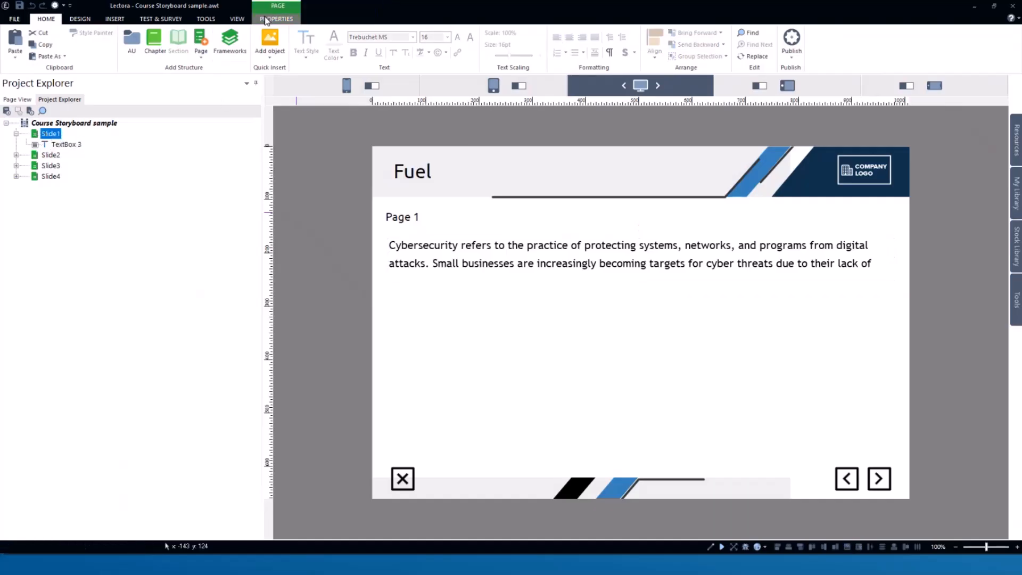
pyautogui.click(271, 22)
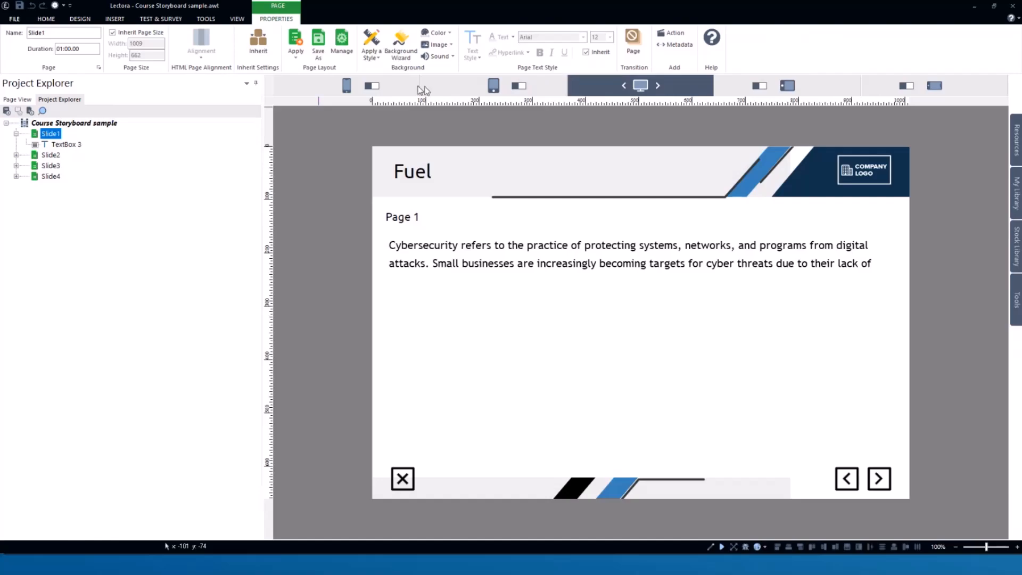
pyautogui.click(450, 44)
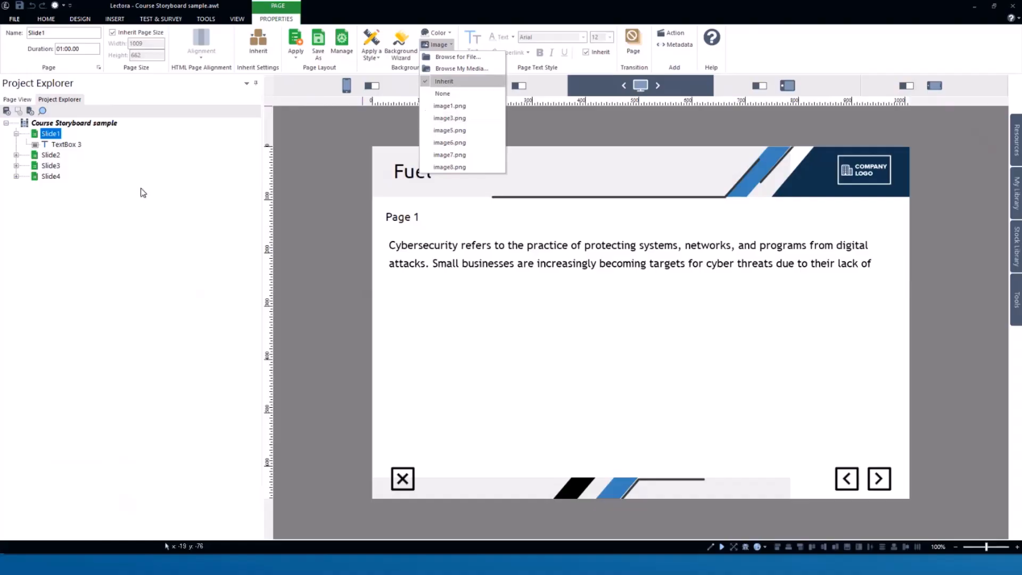
pyautogui.click(63, 126)
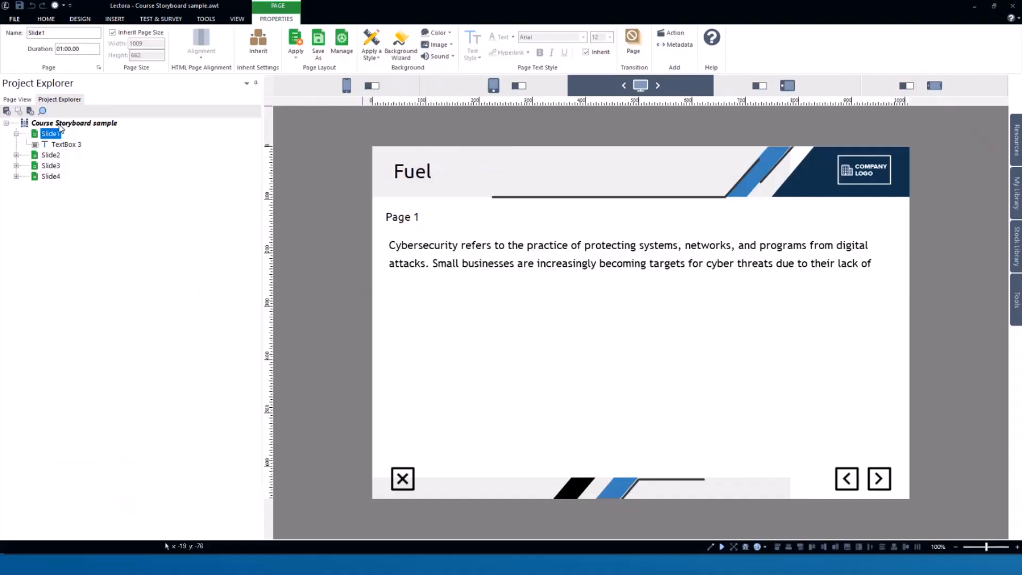
# - Set the project's background image to None
pyautogui.click(62, 125)
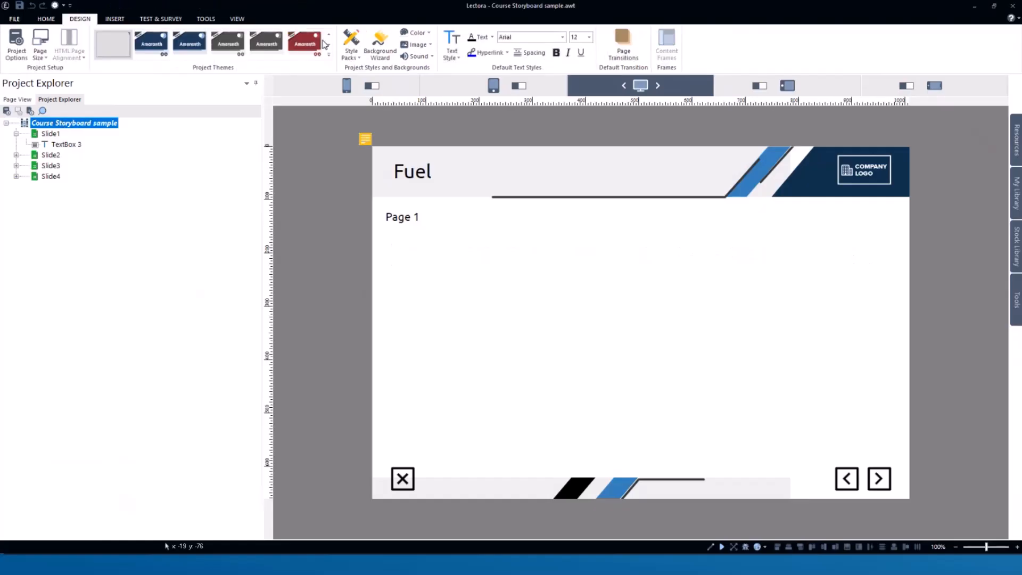
pyautogui.click(418, 45)
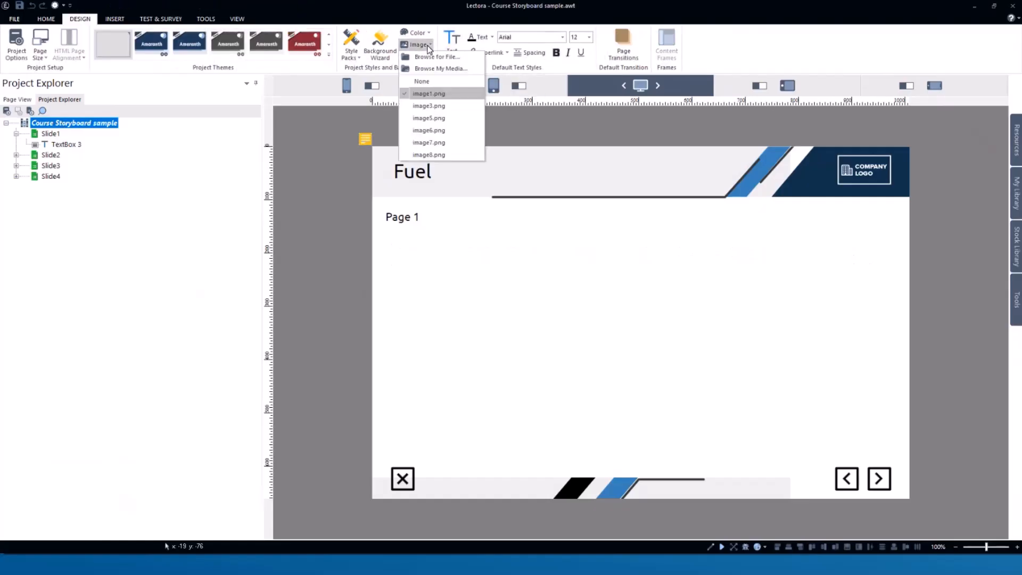
pyautogui.click(422, 83)
# - Apply the Fuel Dark Storm theme to the project
pyautogui.click(68, 145)
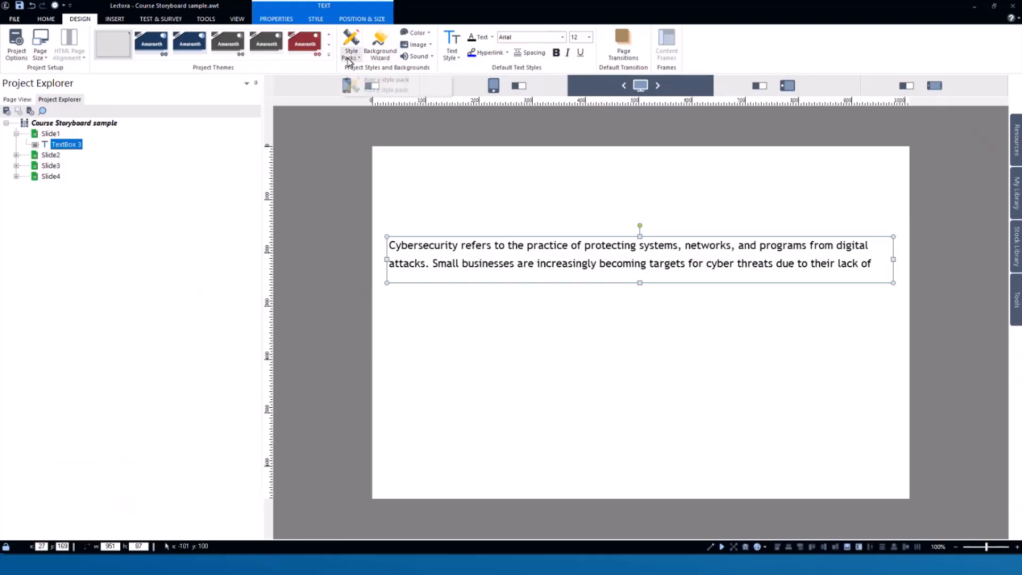
pyautogui.click(330, 57)
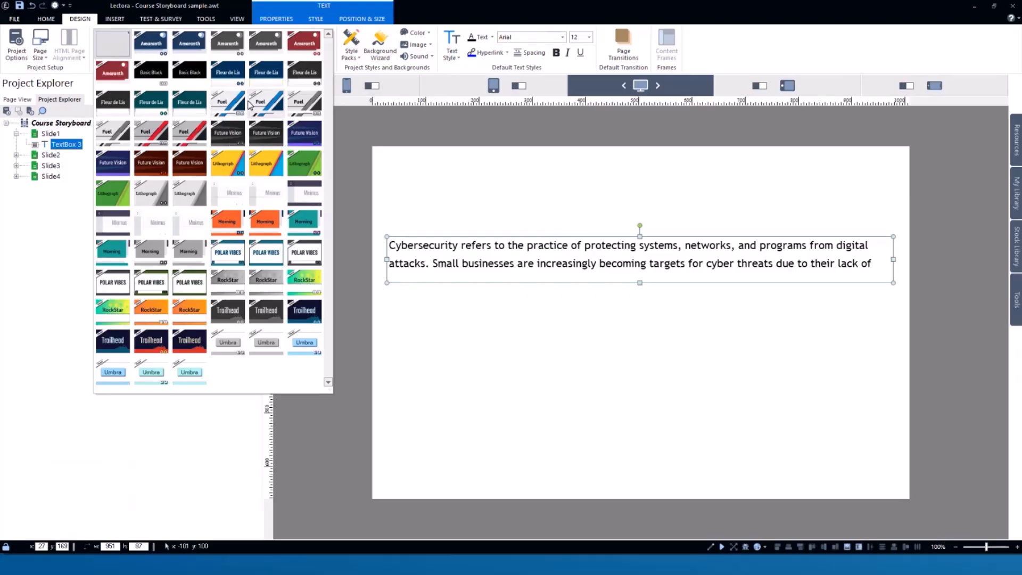
pyautogui.click(231, 103)
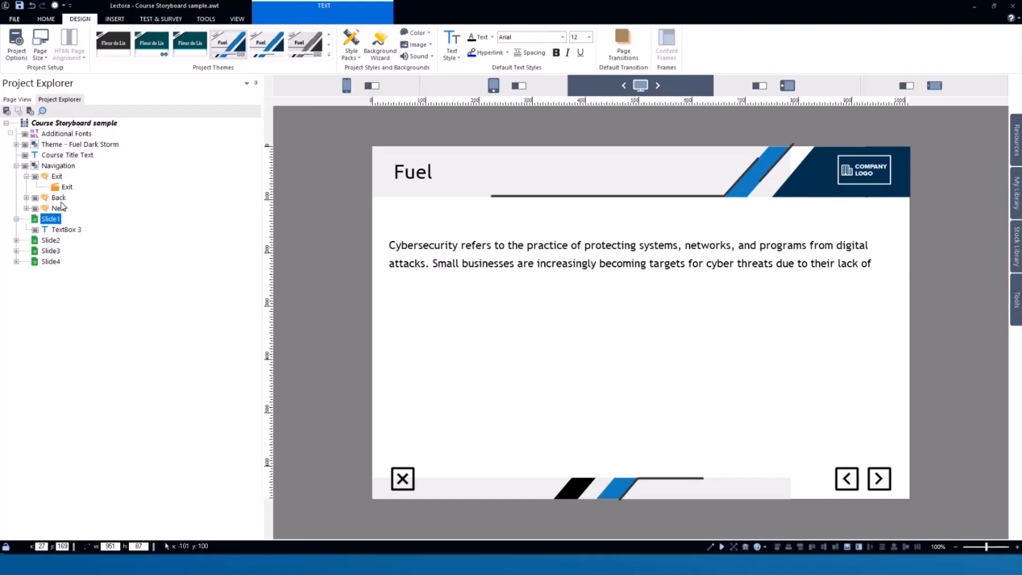
# - Inspect the themed elements on Slide1: title, company logo, navigation buttons and the body text box
pyautogui.click(54, 221)
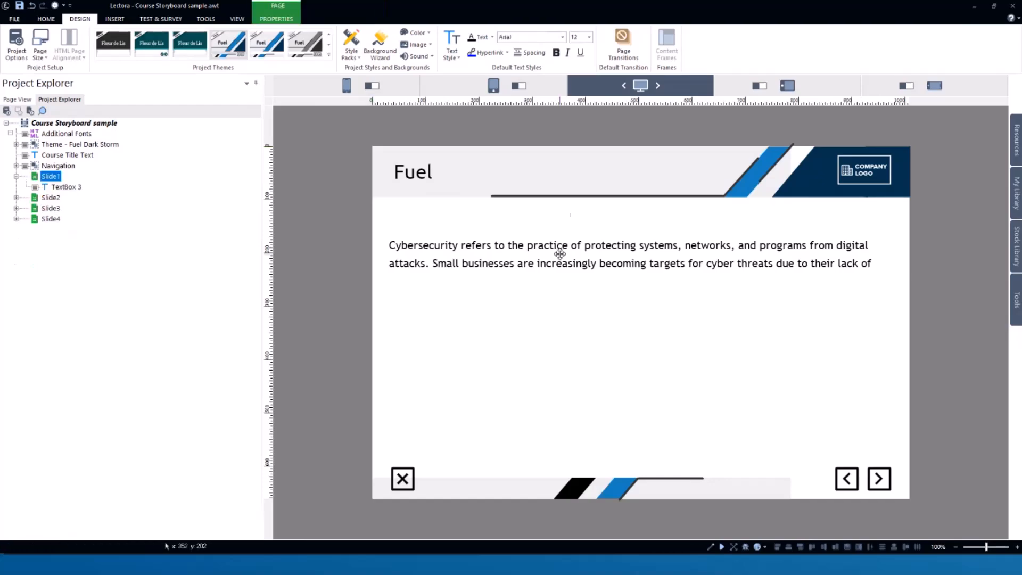
pyautogui.click(559, 254)
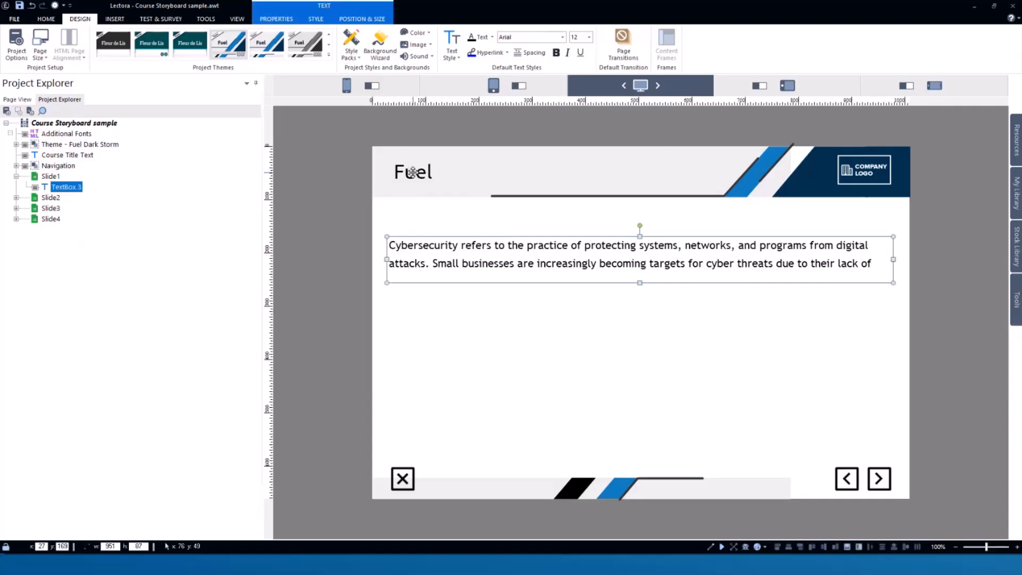
pyautogui.click(413, 217)
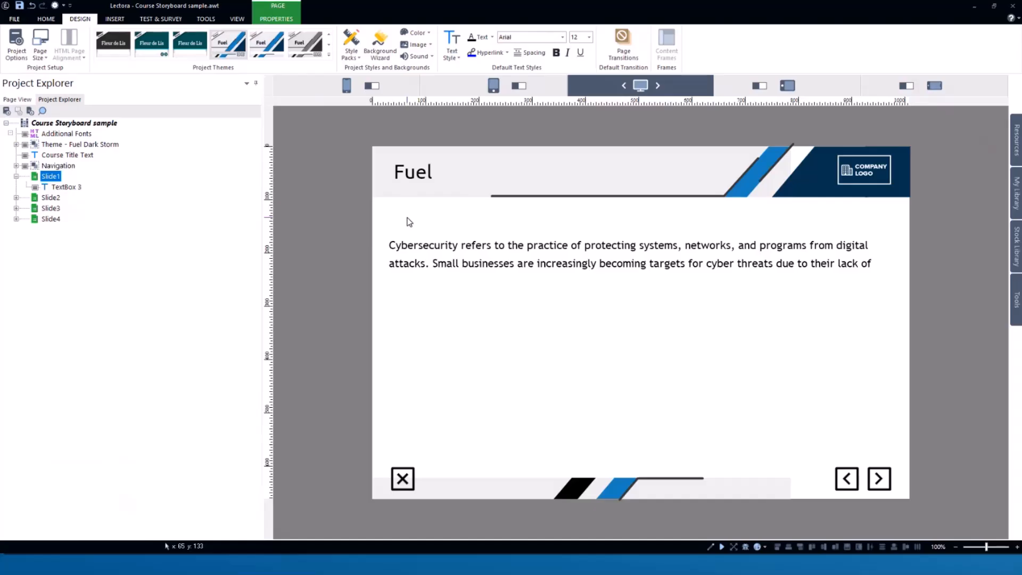
pyautogui.click(407, 171)
pyautogui.click(839, 170)
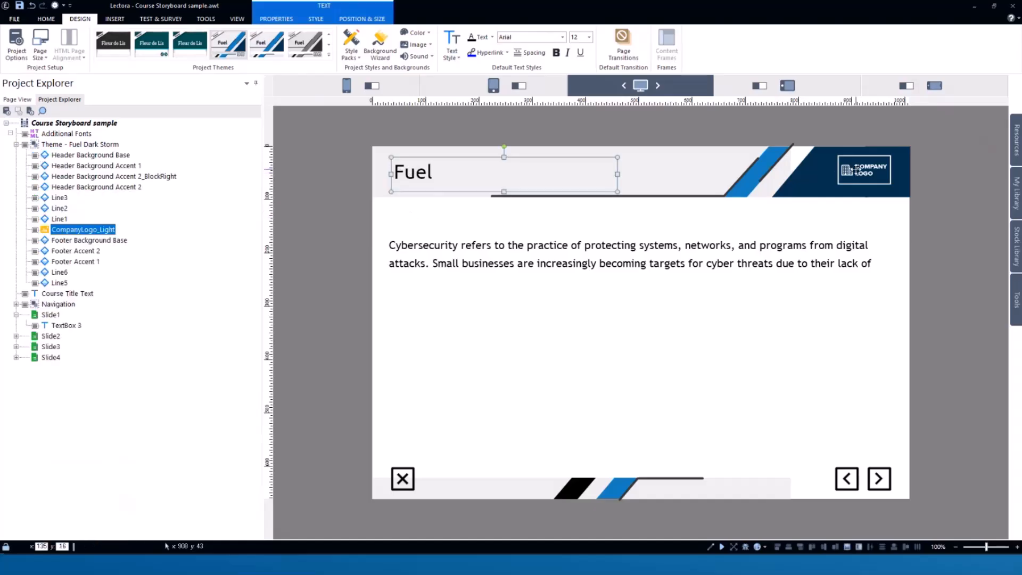
pyautogui.click(858, 478)
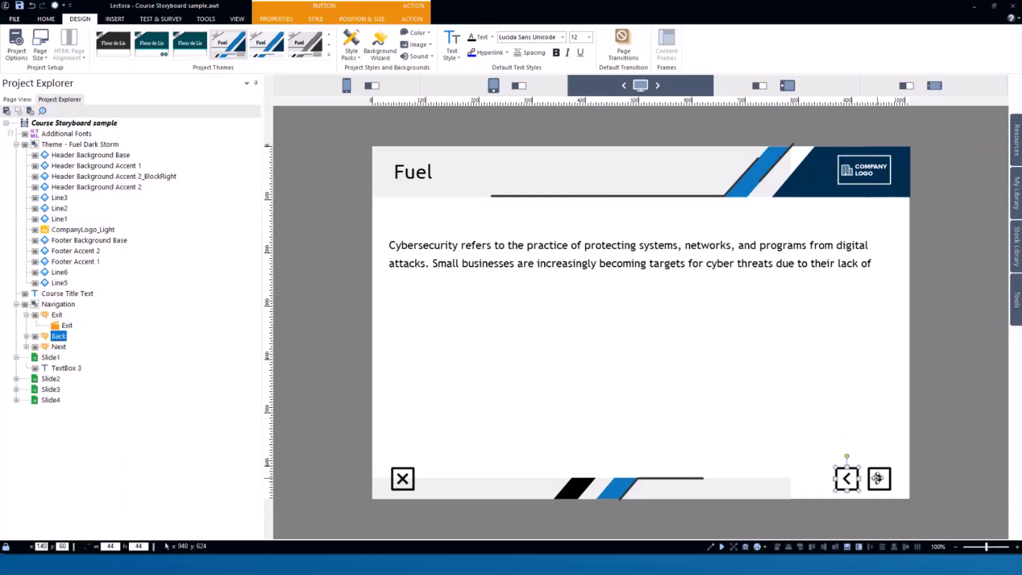
pyautogui.click(878, 478)
pyautogui.click(519, 246)
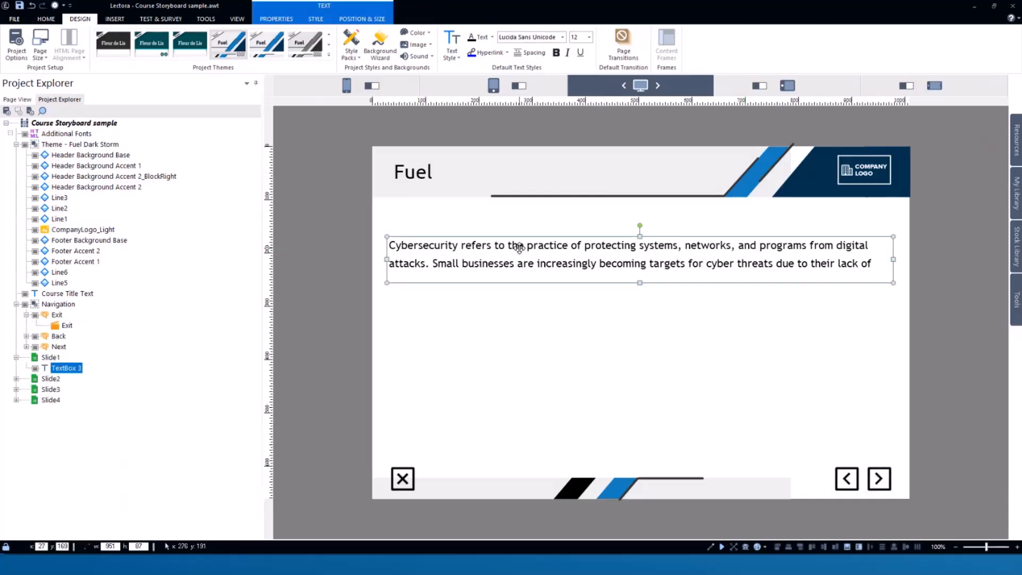
# - Reduce the font size of Slide2's body text box to 14 so the text fits
pyautogui.click(50, 380)
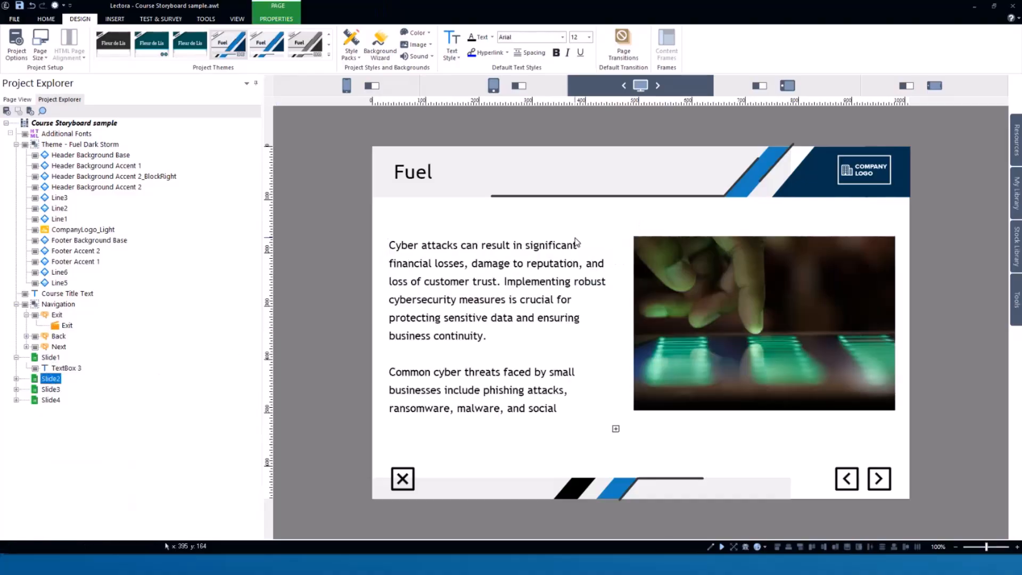
pyautogui.click(490, 273)
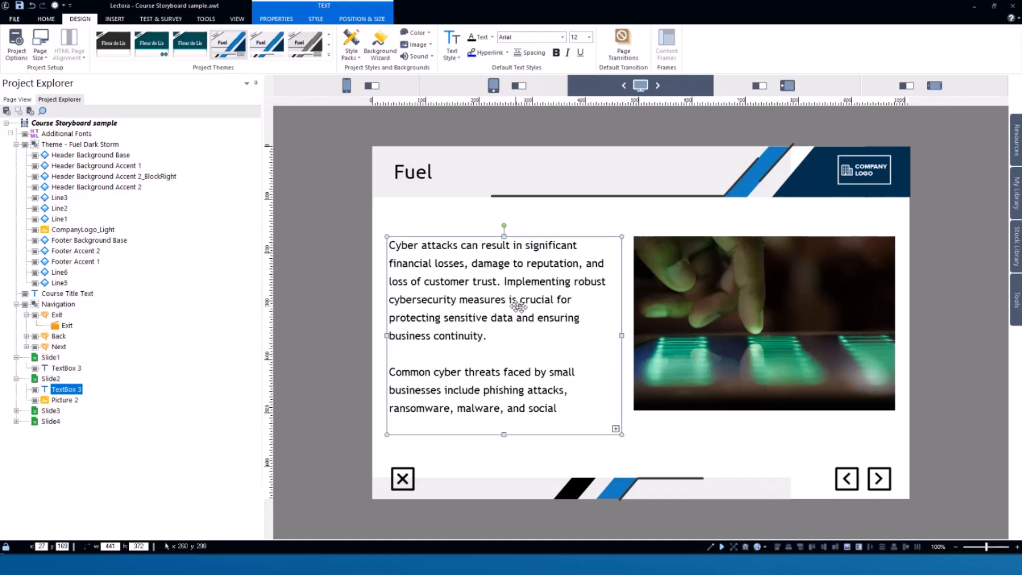
pyautogui.doubleClick(528, 279)
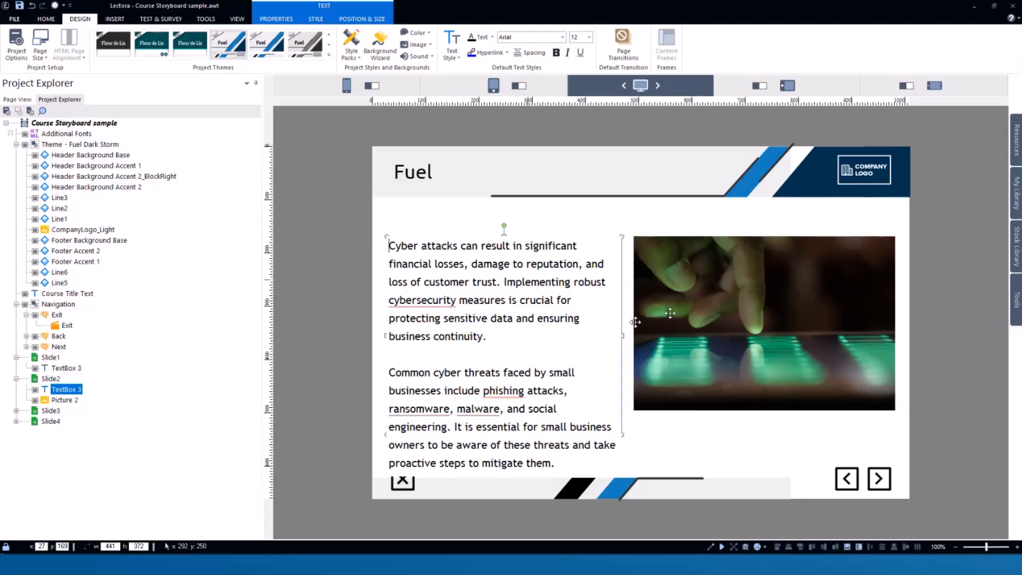
pyautogui.click(361, 279)
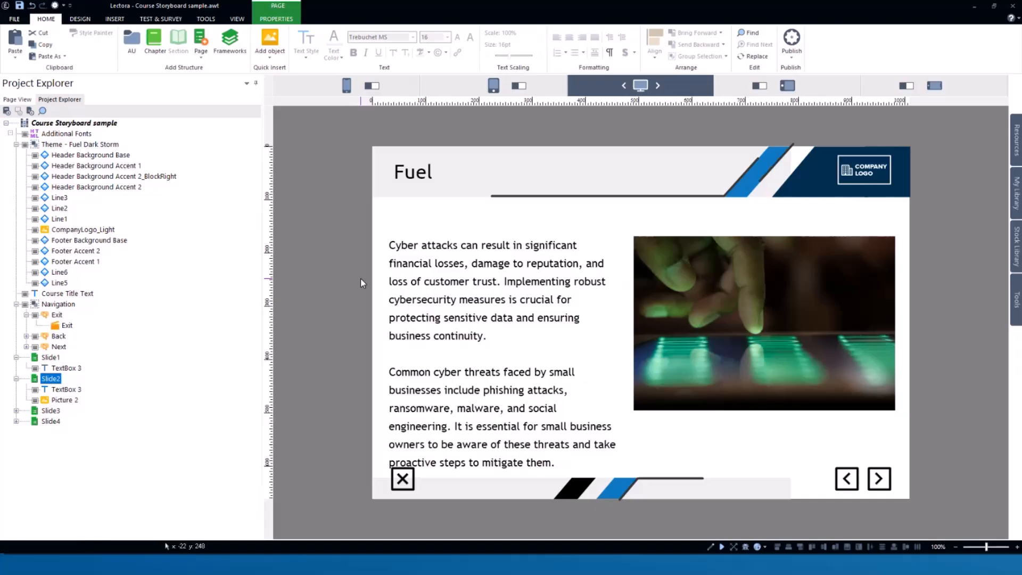
pyautogui.click(530, 316)
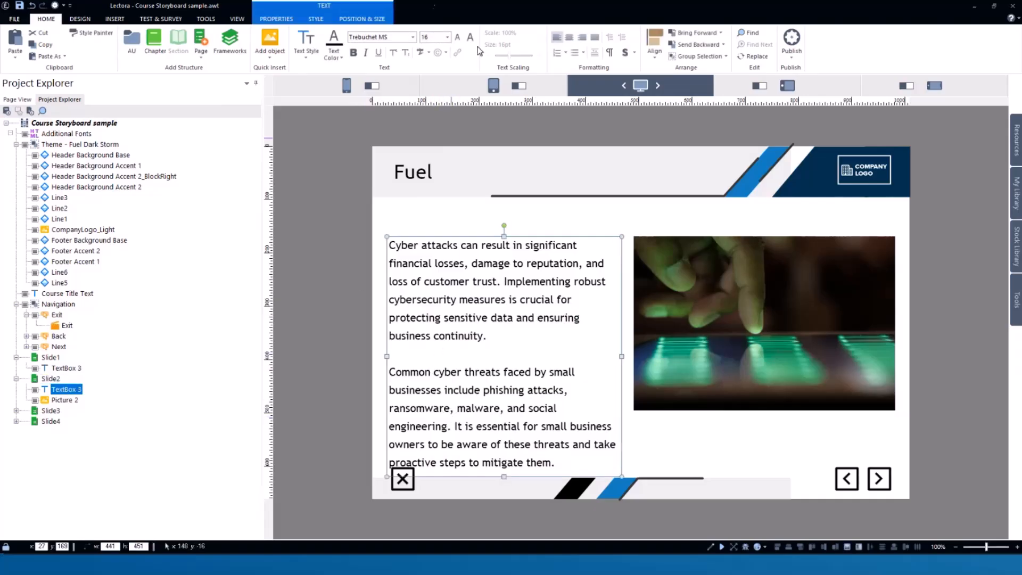
pyautogui.click(458, 37)
pyautogui.click(327, 295)
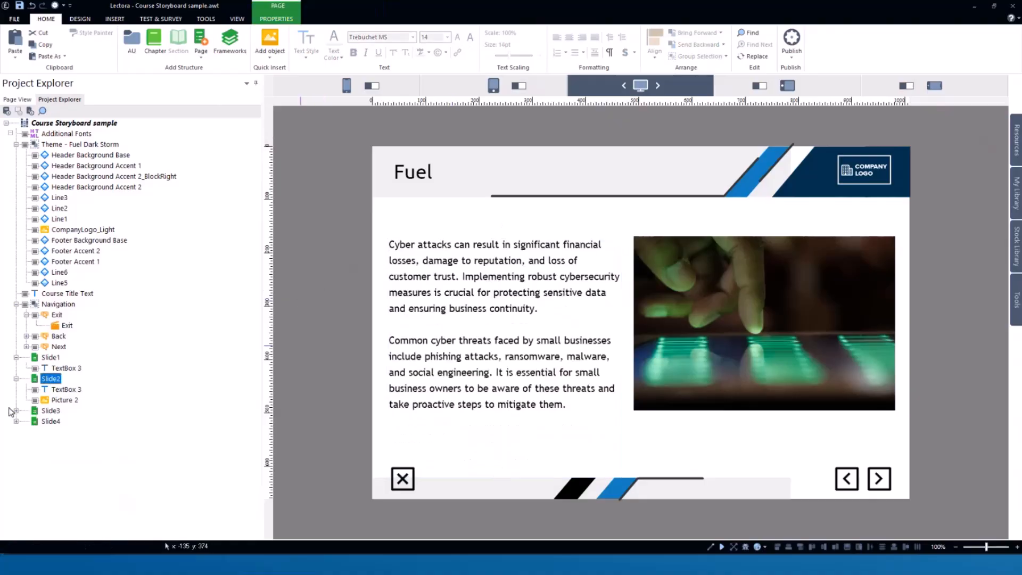
# - Examine the icon pictures on Slide3 and the text boxes behind them
pyautogui.click(52, 411)
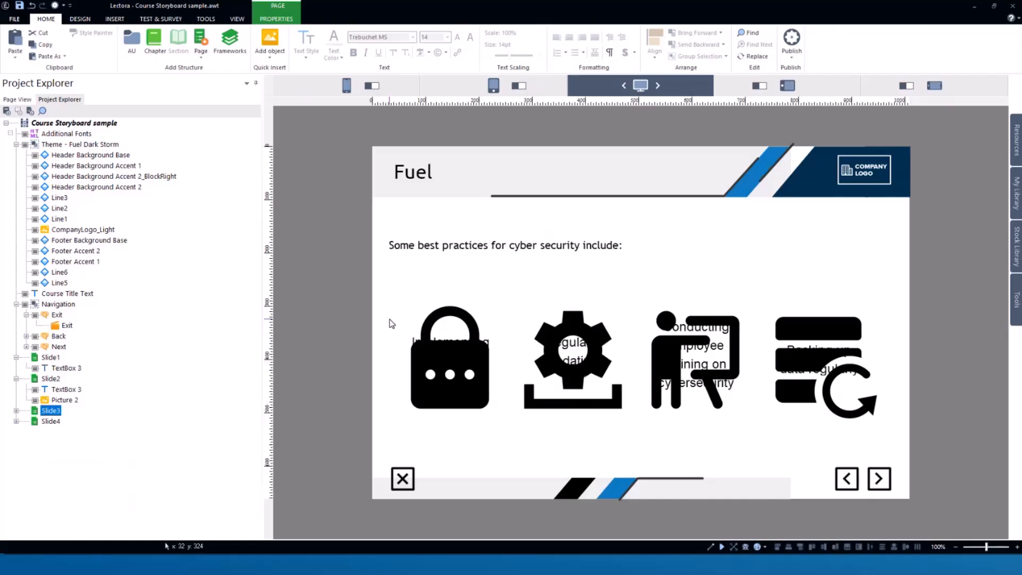
pyautogui.click(458, 363)
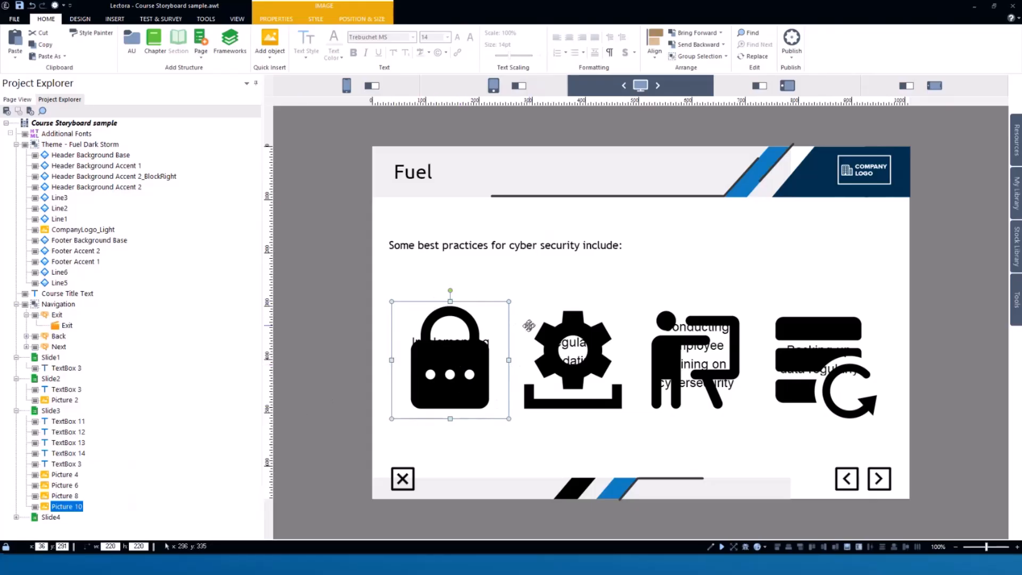
pyautogui.click(601, 339)
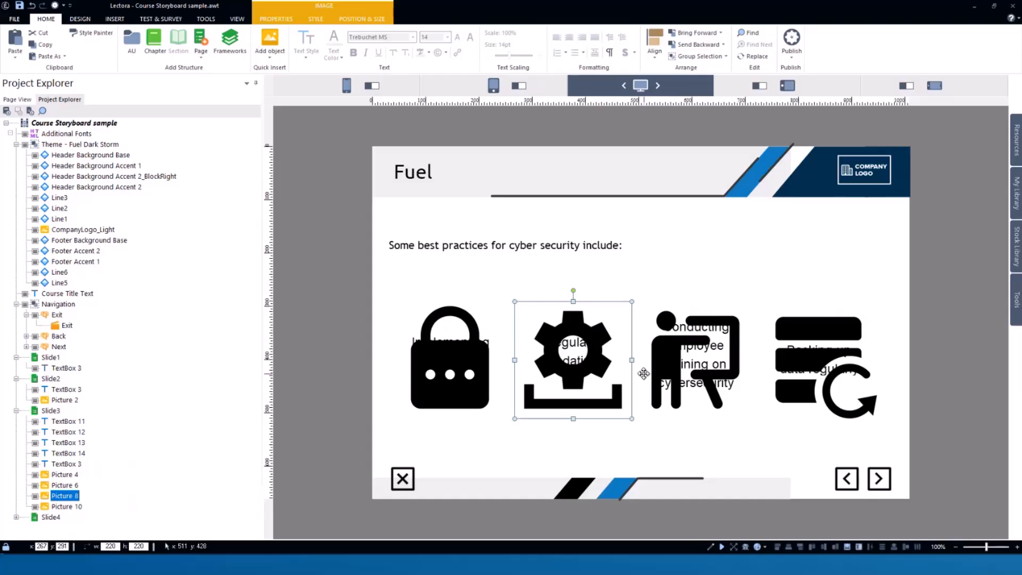
pyautogui.click(458, 359)
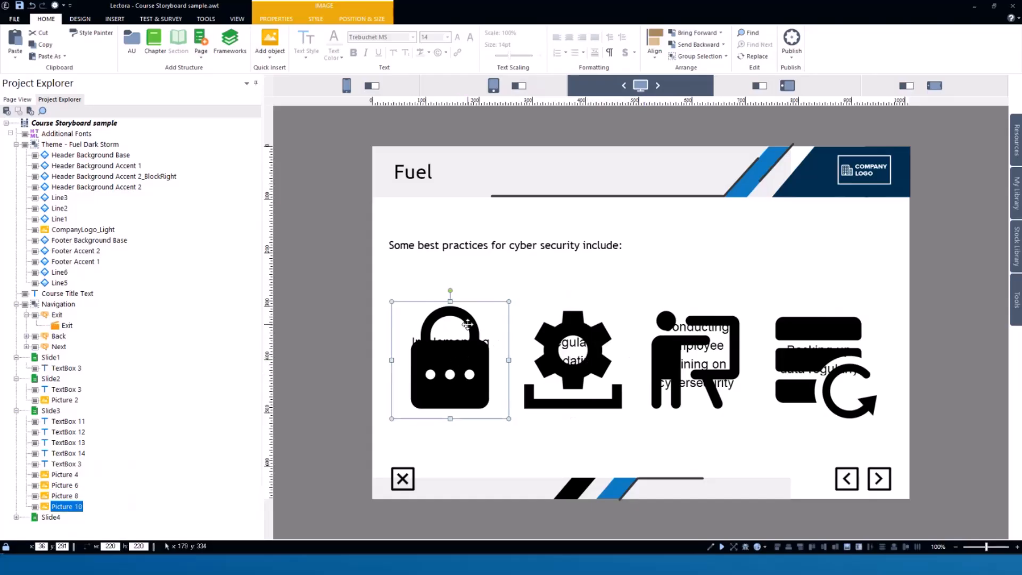
pyautogui.click(312, 292)
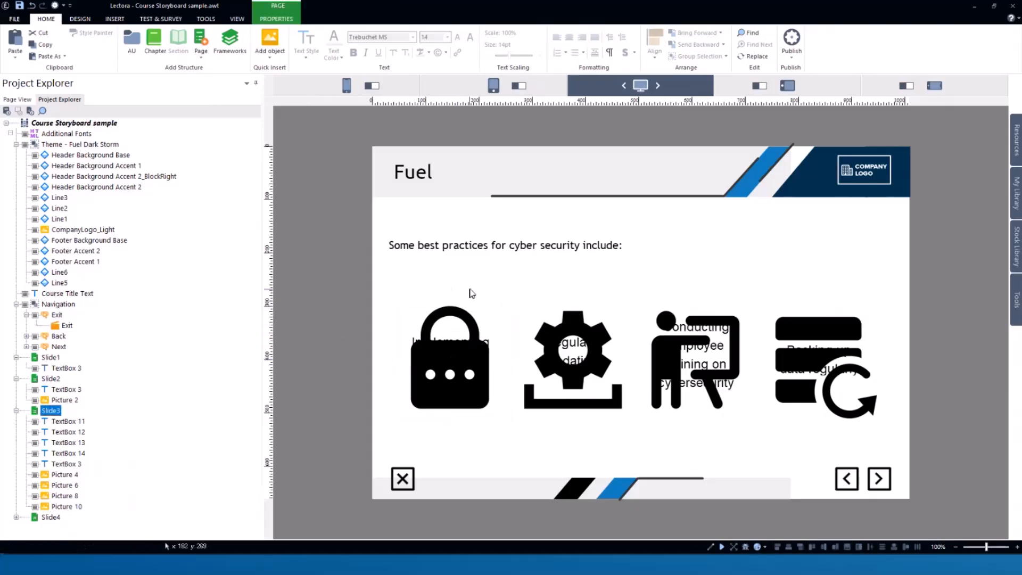
pyautogui.click(459, 361)
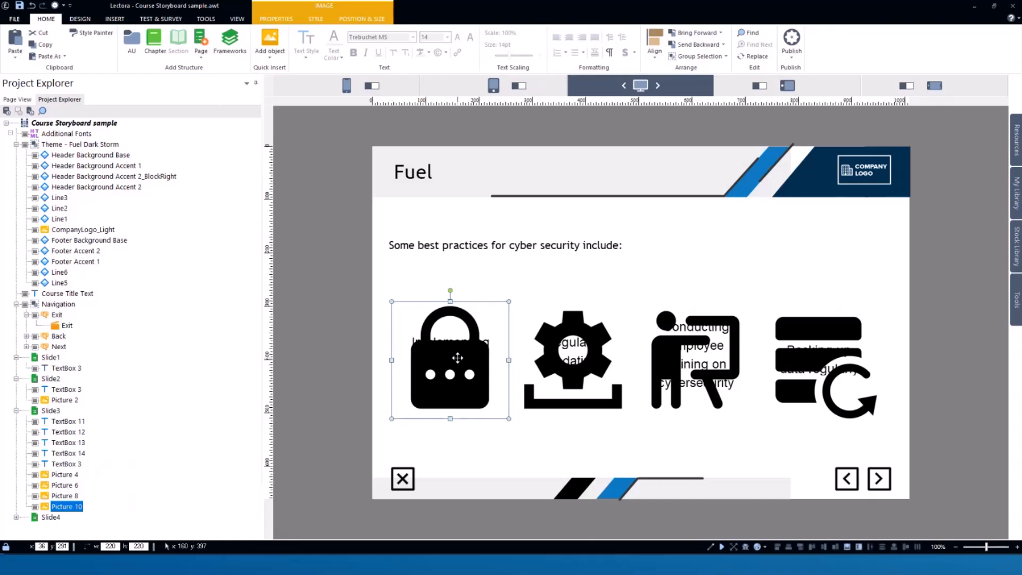
pyautogui.click(74, 476)
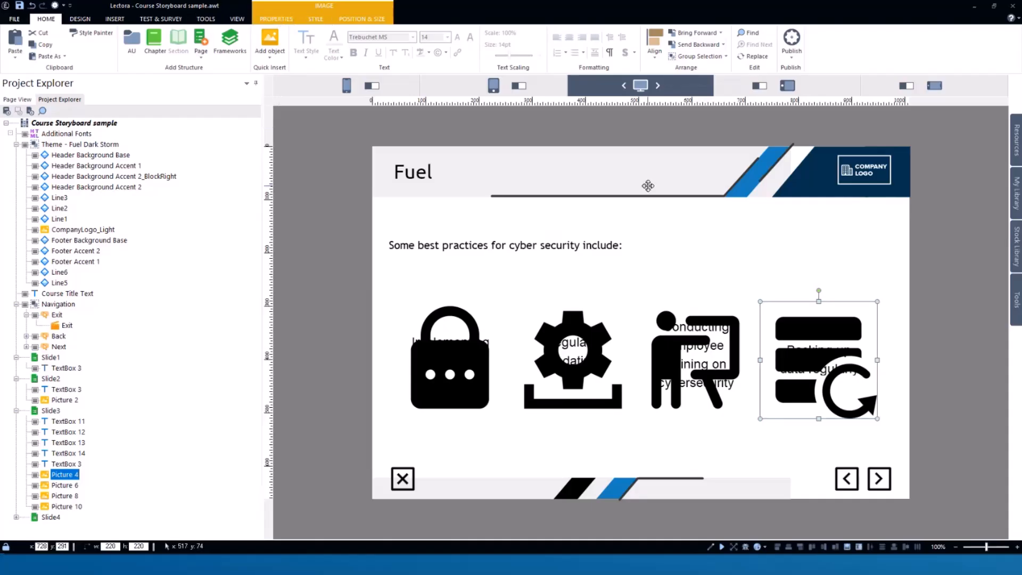
# - Add an on-click Hide action to Picture 4 on Slide3 that targets the picture itself
pyautogui.click(276, 23)
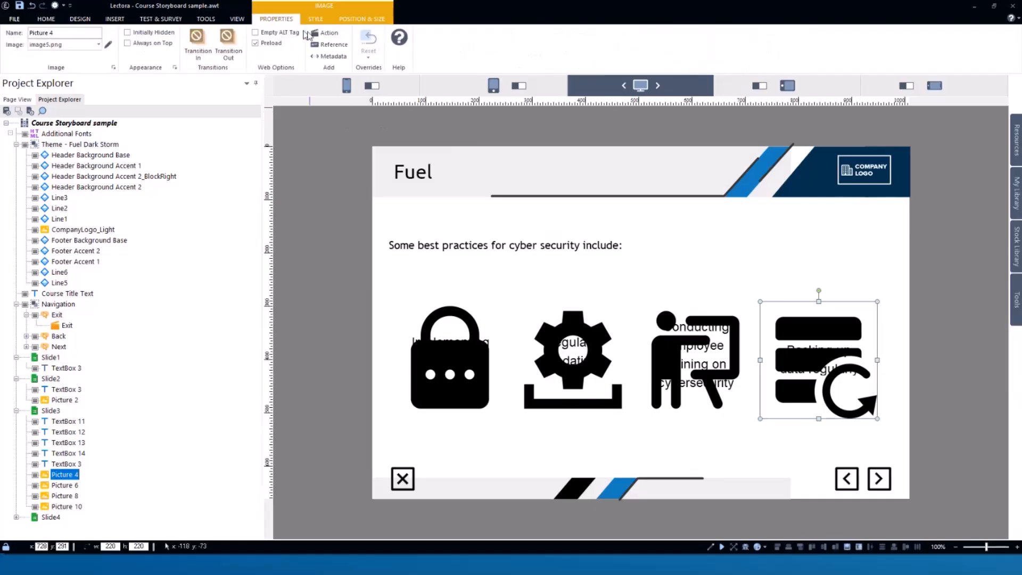
pyautogui.click(325, 32)
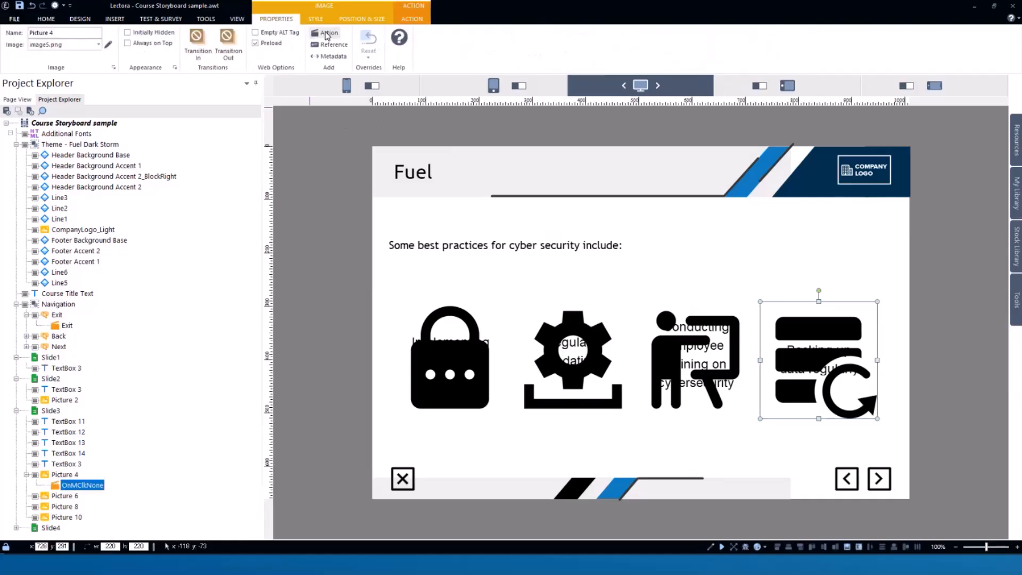
pyautogui.click(193, 51)
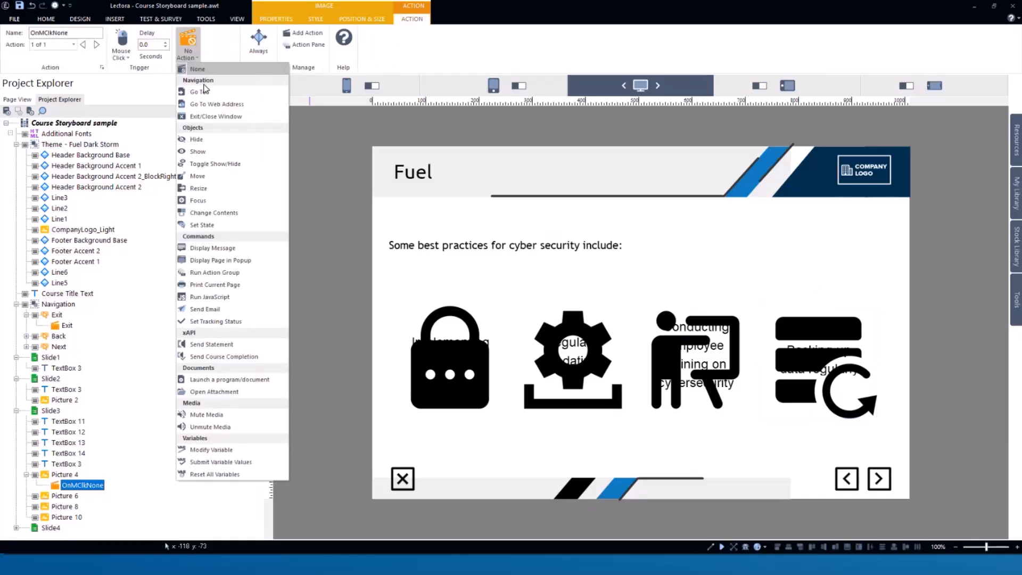
pyautogui.click(200, 141)
pyautogui.click(244, 34)
pyautogui.click(256, 54)
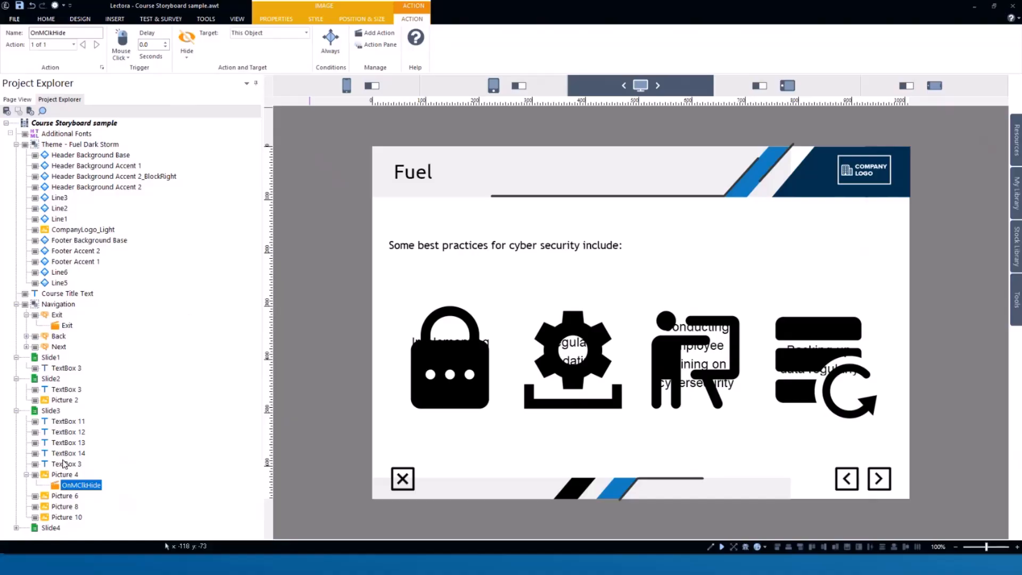
# - Add an on-click Show action to TextBox 14 with Picture 4 as its target
pyautogui.click(64, 474)
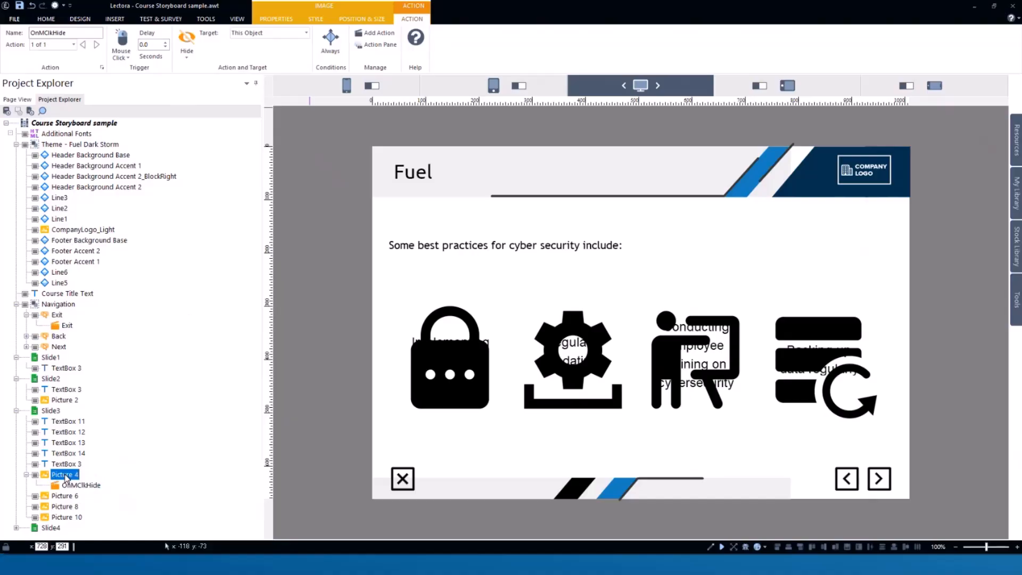
pyautogui.click(65, 455)
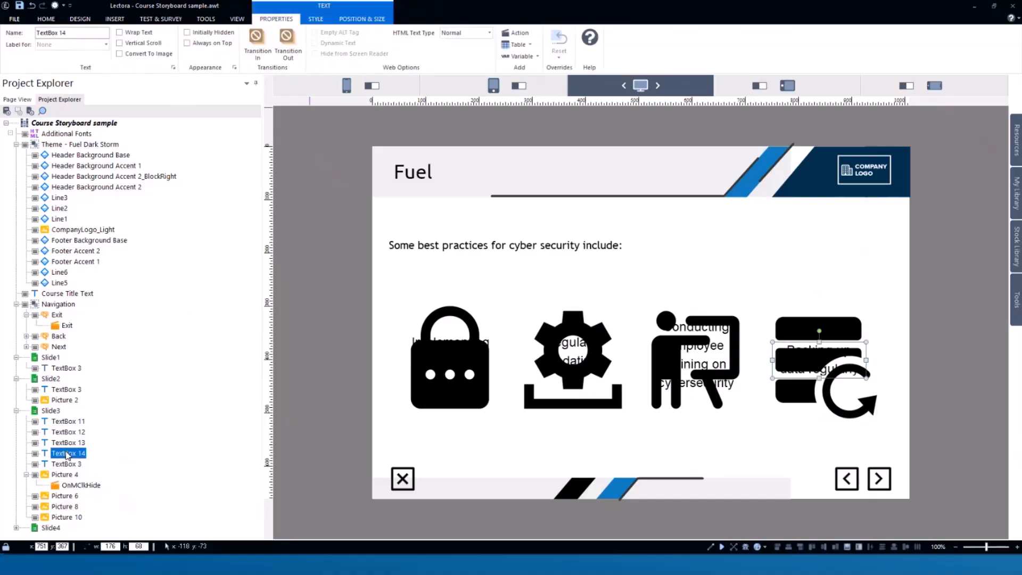
pyautogui.click(515, 33)
pyautogui.click(187, 46)
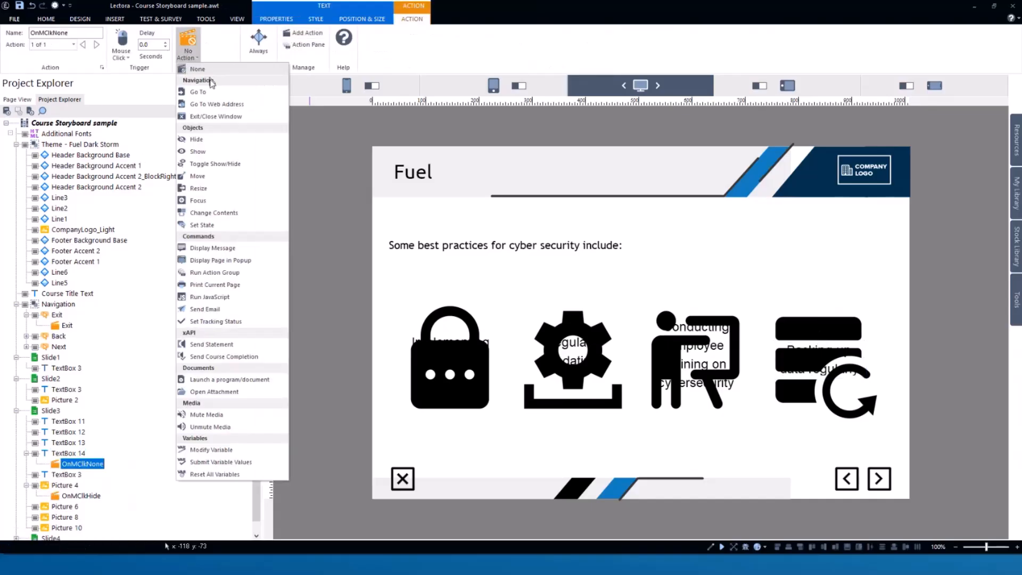
pyautogui.click(196, 152)
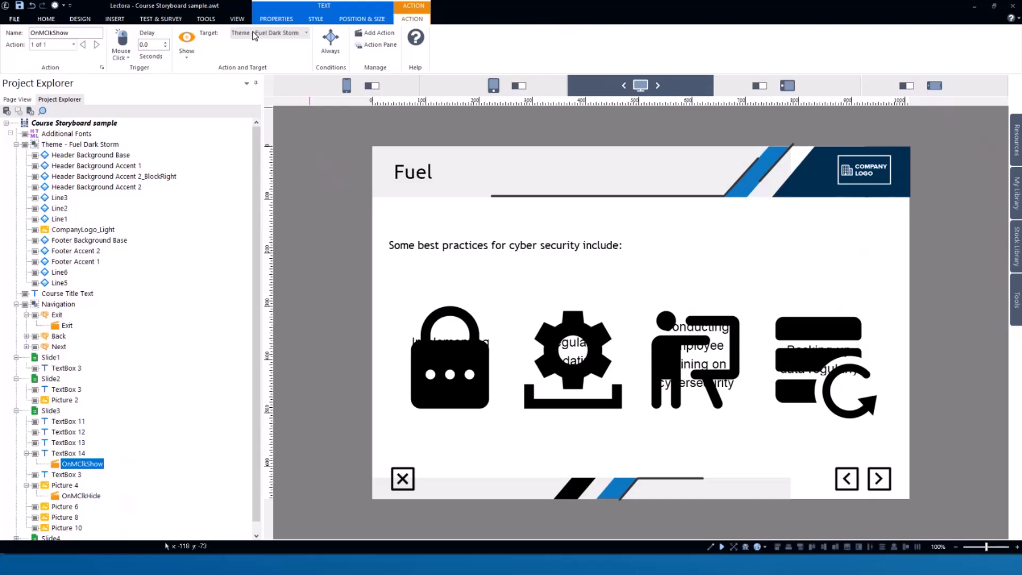
pyautogui.click(254, 35)
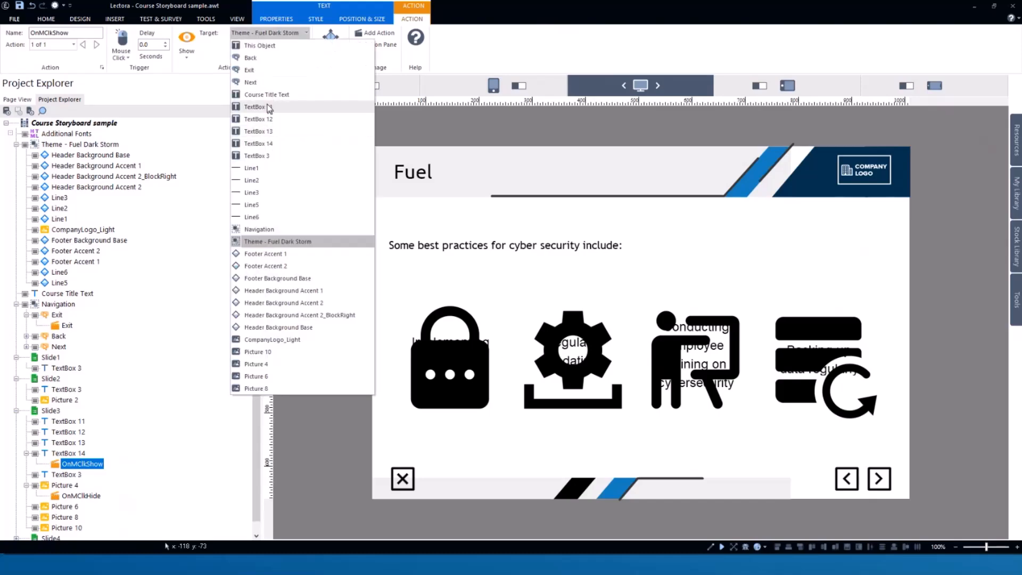
pyautogui.click(255, 363)
pyautogui.click(691, 497)
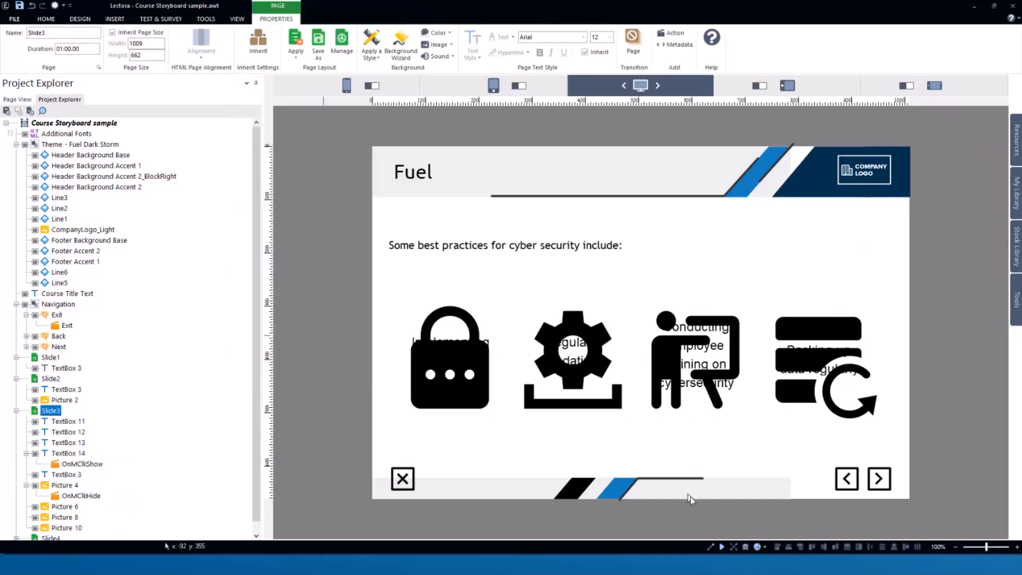
# - Run the project and test the interaction by activating the database icon on Slide3, then return to editing
pyautogui.click(721, 547)
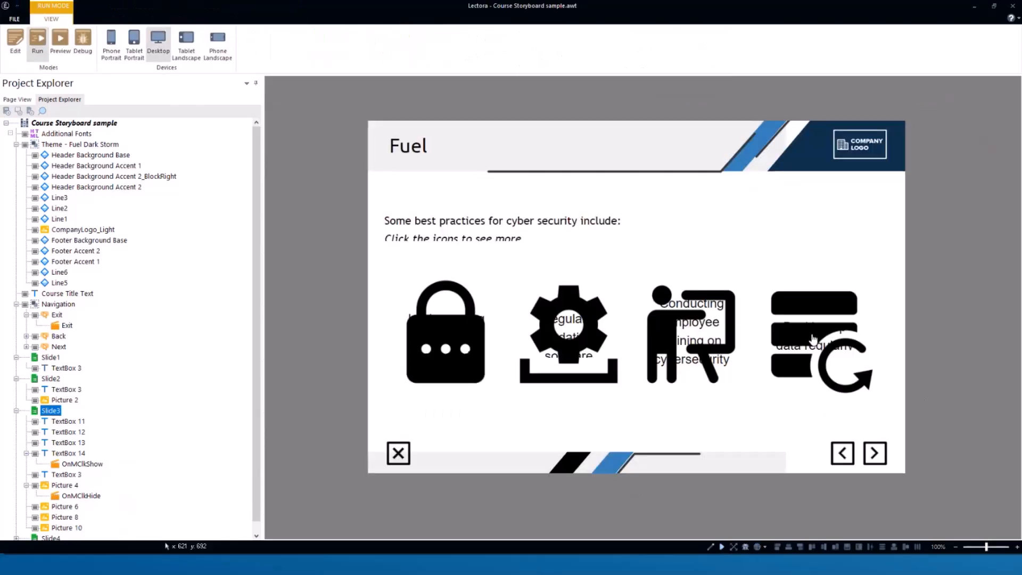
pyautogui.click(813, 339)
pyautogui.click(816, 338)
pyautogui.click(11, 42)
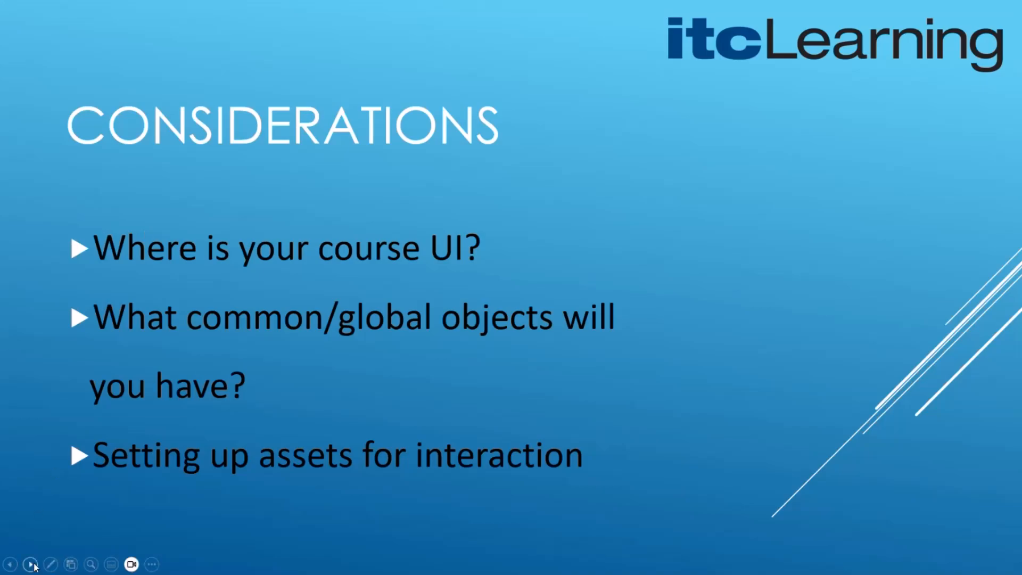
pyautogui.click(30, 564)
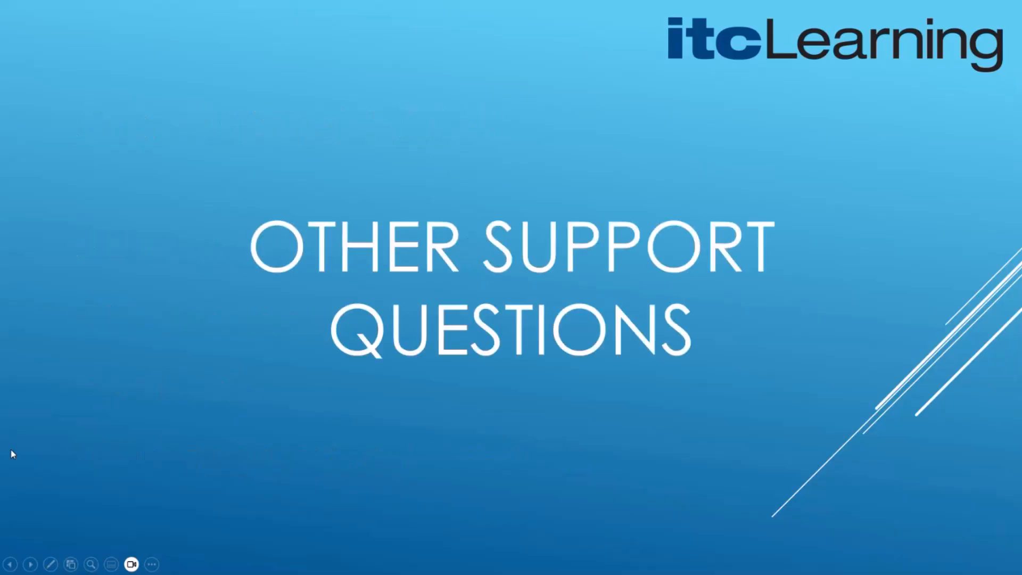
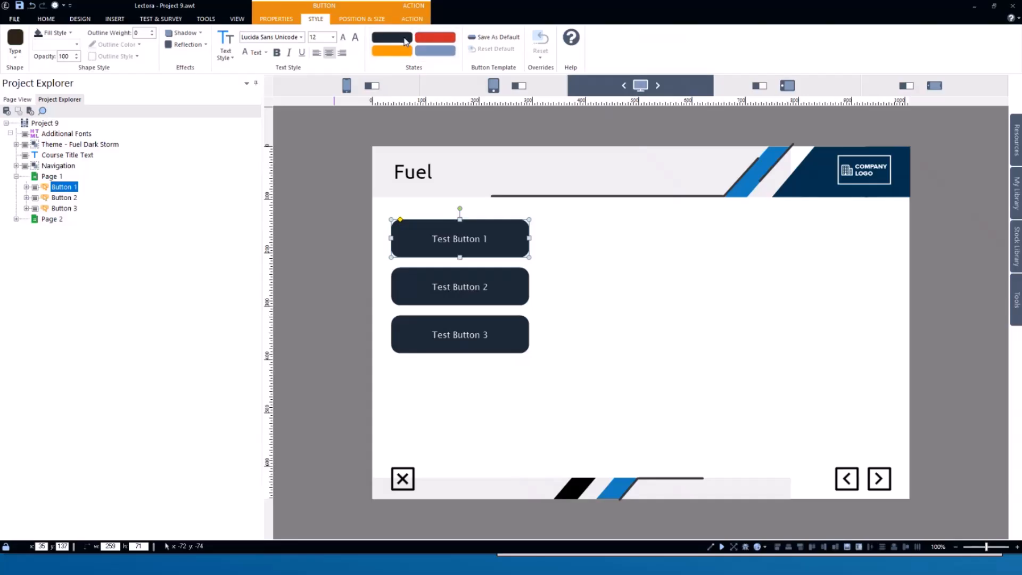
# - Open the Button States dialog for Test Button 1 and review the preview of each state, then close it
pyautogui.click(406, 41)
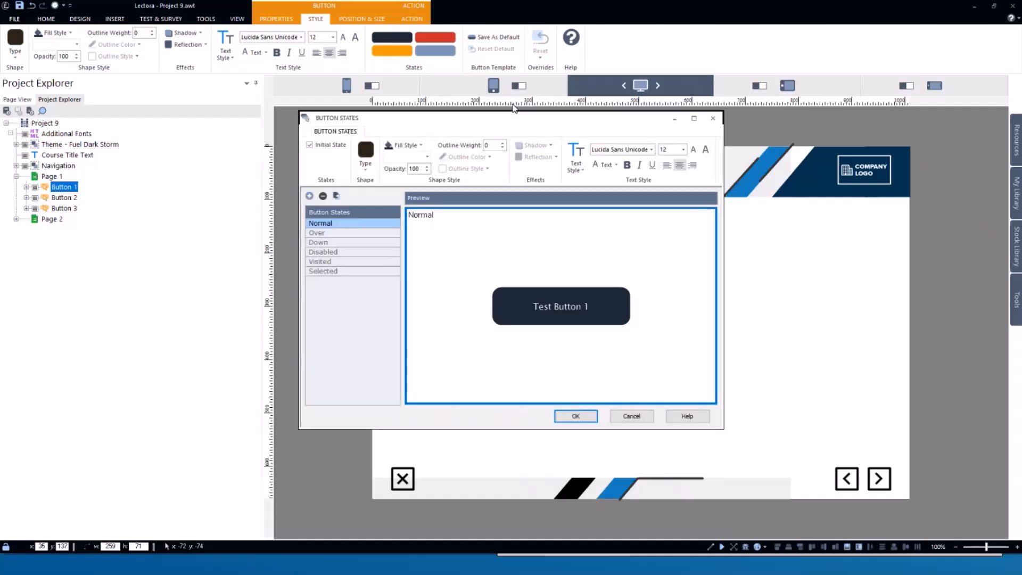
pyautogui.moveTo(488, 122); pyautogui.dragTo(731, 172)
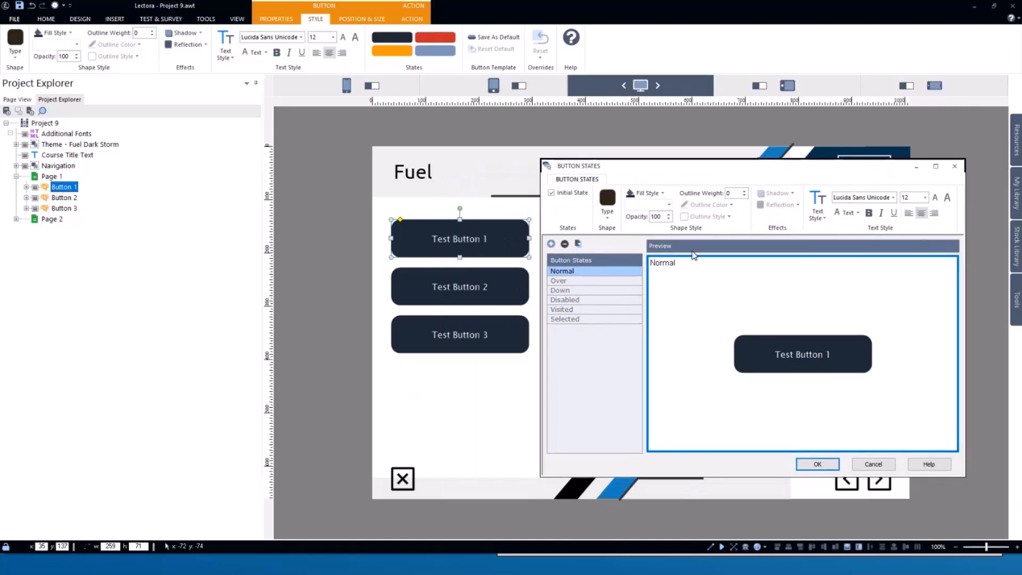
pyautogui.click(559, 280)
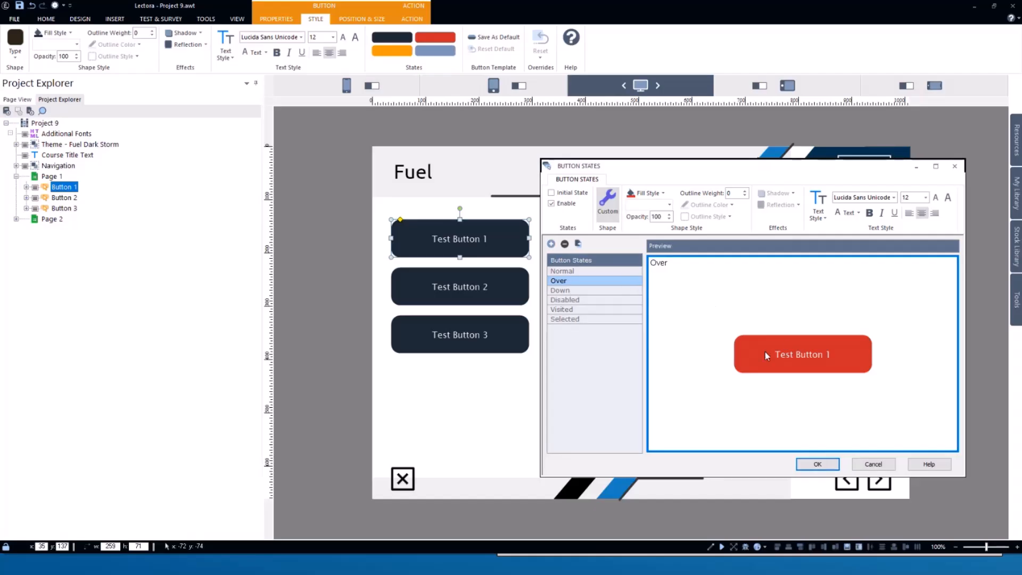
pyautogui.click(597, 291)
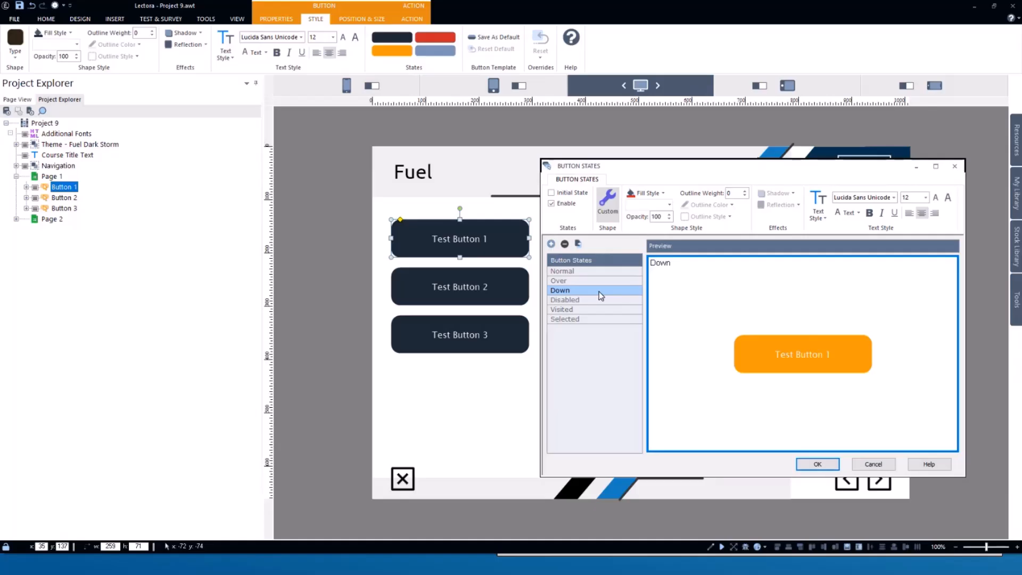
pyautogui.click(583, 299)
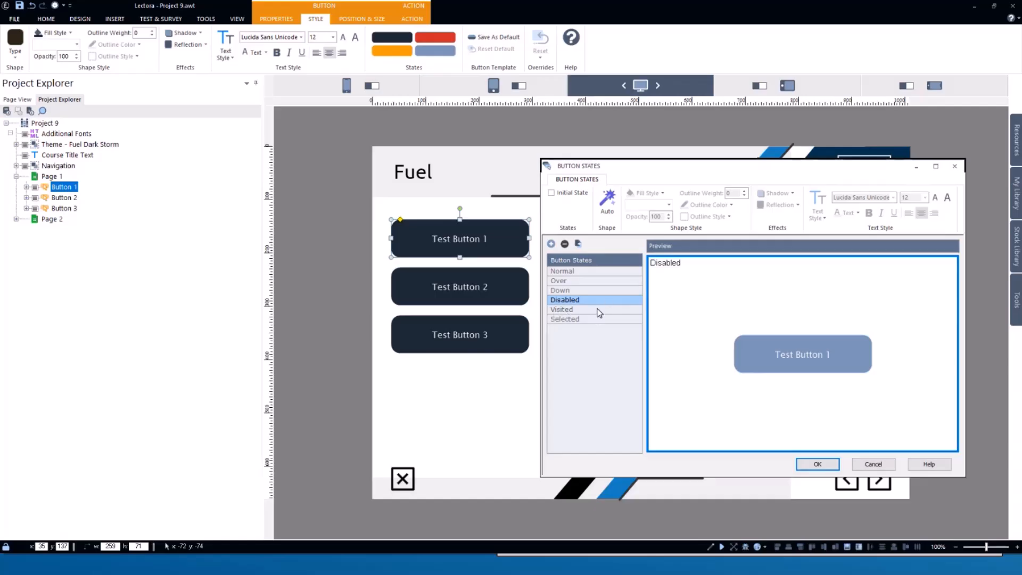
pyautogui.click(570, 309)
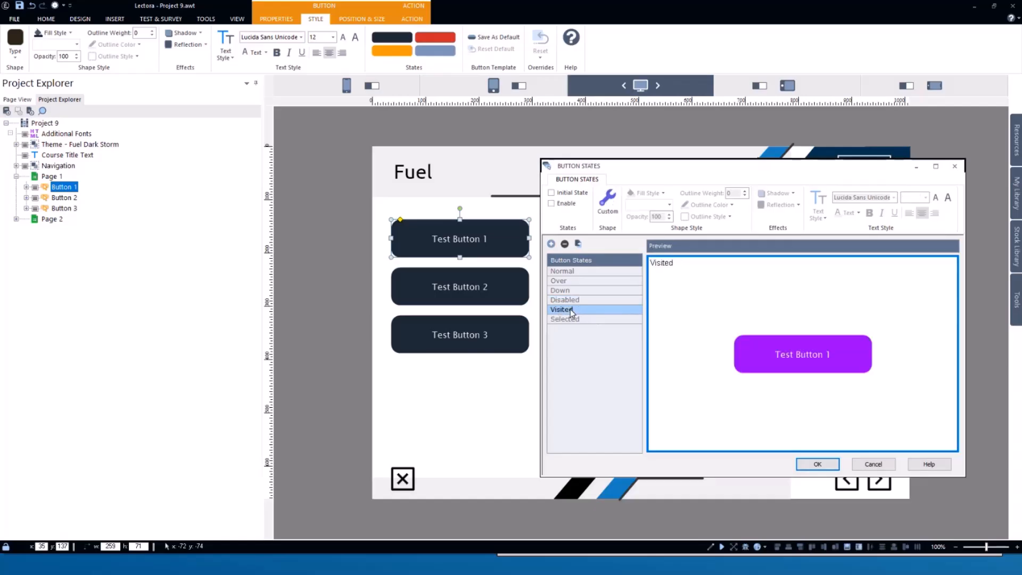
pyautogui.click(596, 318)
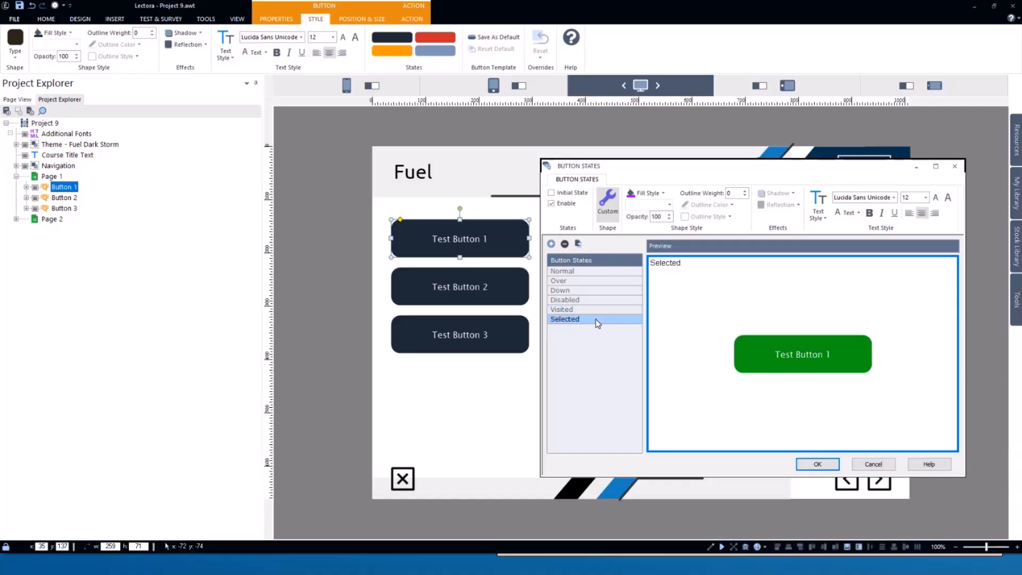
pyautogui.click(588, 311)
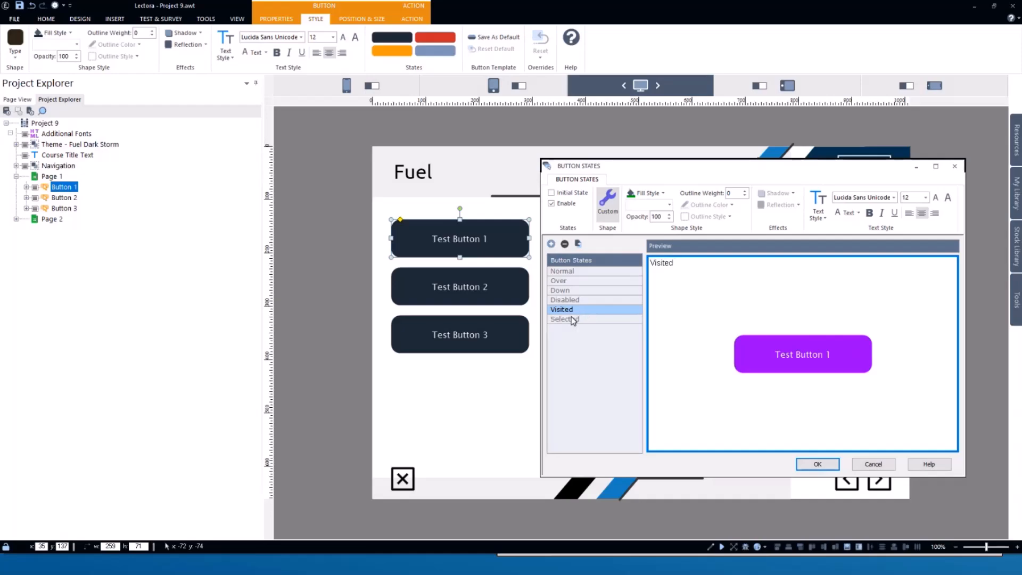
pyautogui.click(576, 319)
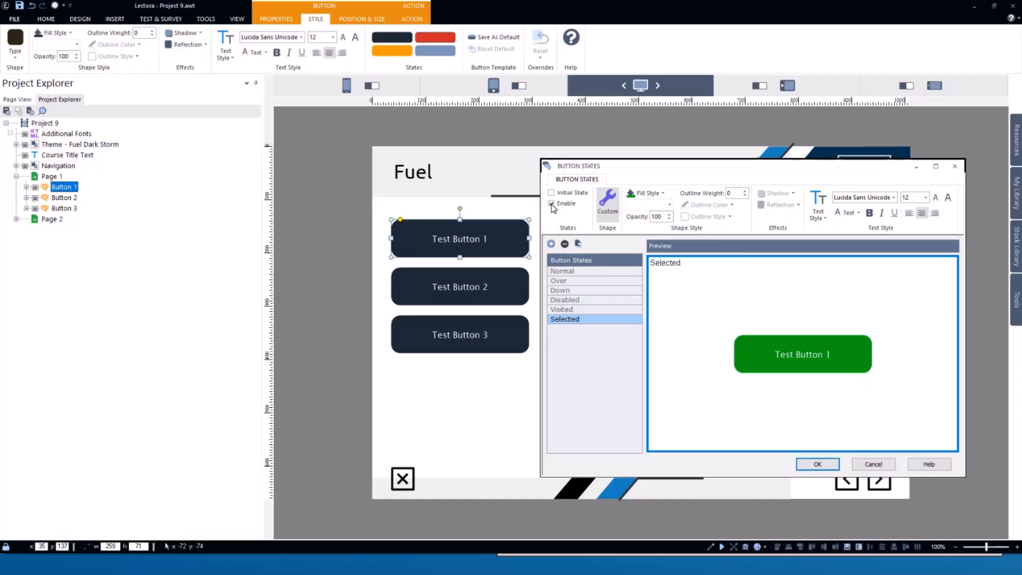
pyautogui.click(568, 309)
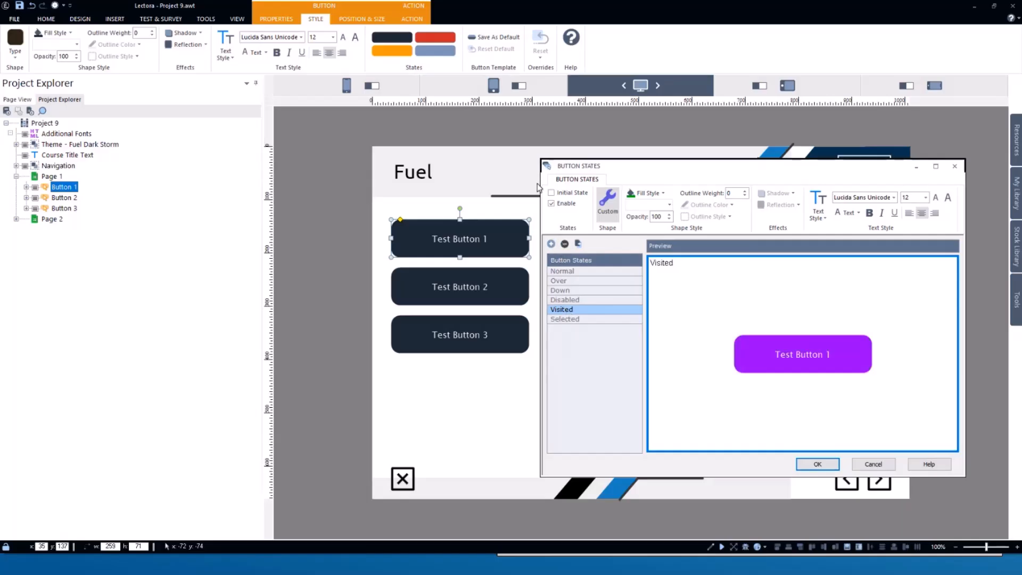
pyautogui.click(803, 465)
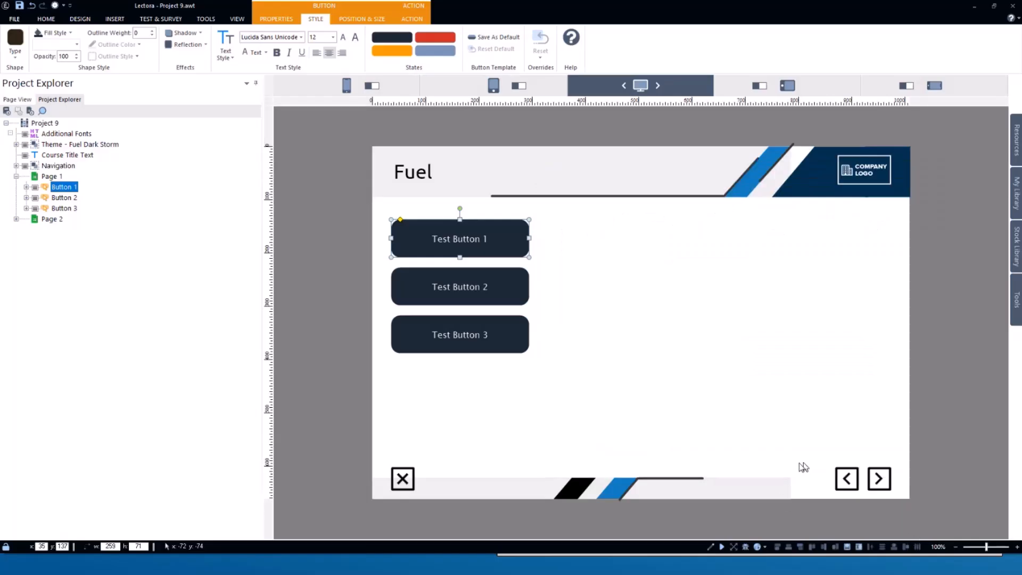
# - Run the project, test the three buttons' states and page navigation, and return to Edit mode
pyautogui.click(723, 547)
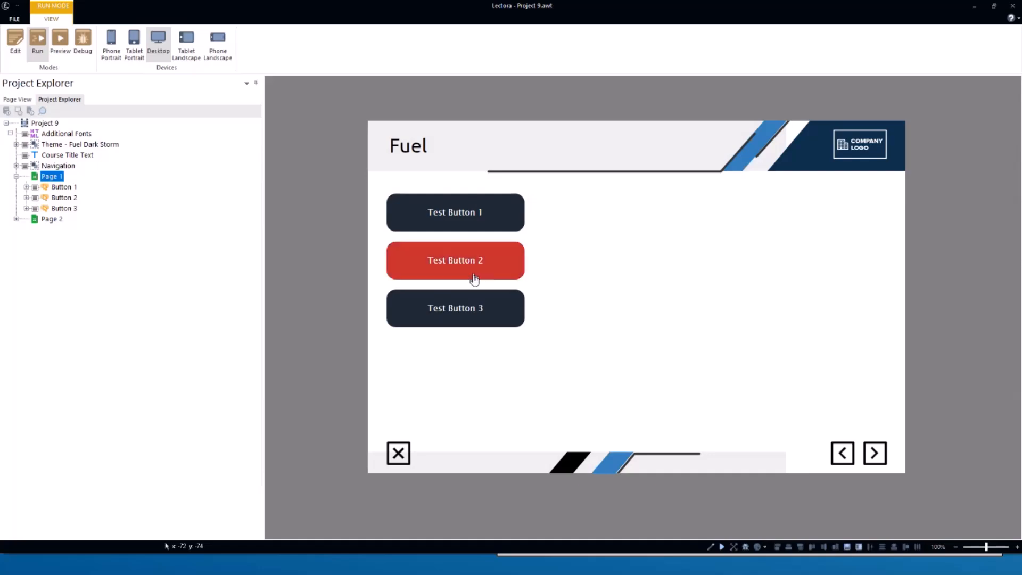
pyautogui.click(498, 221)
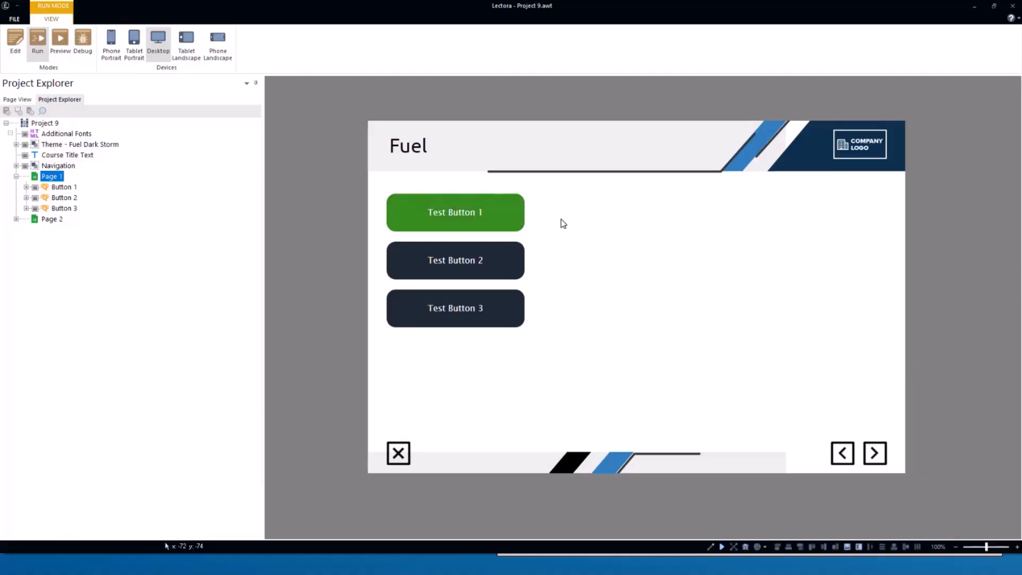
pyautogui.click(505, 312)
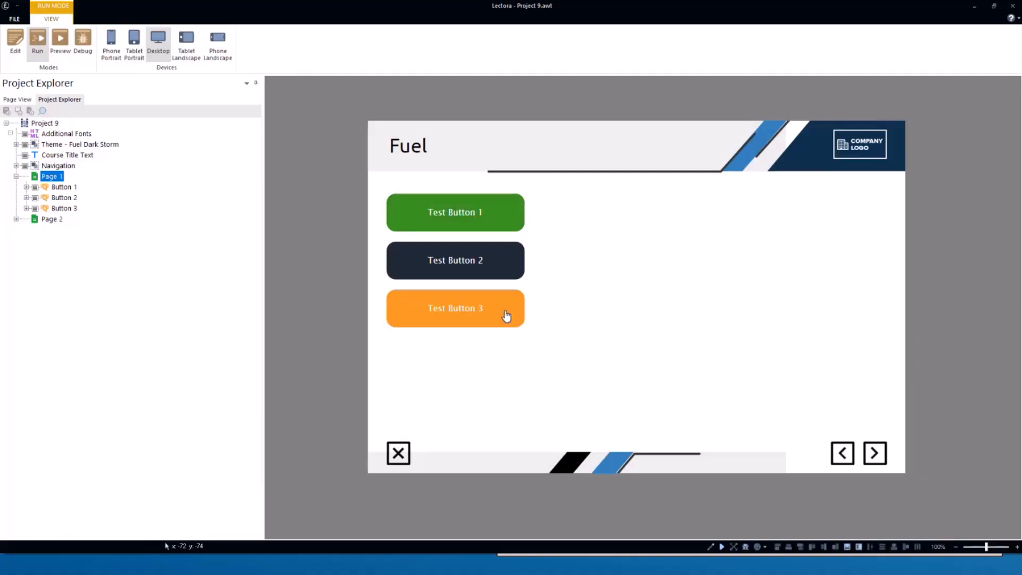
pyautogui.click(500, 216)
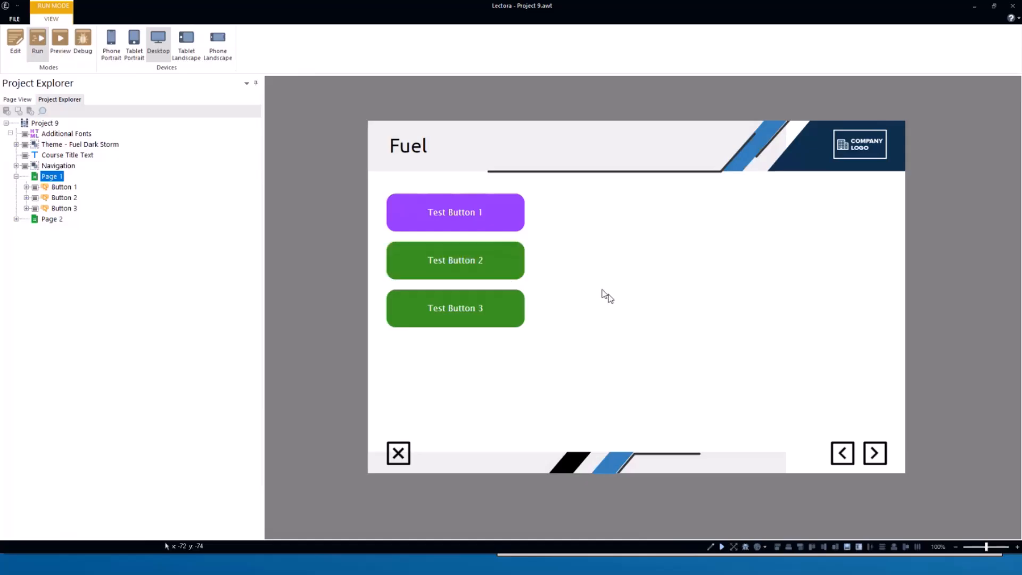
pyautogui.click(516, 260)
pyautogui.click(510, 316)
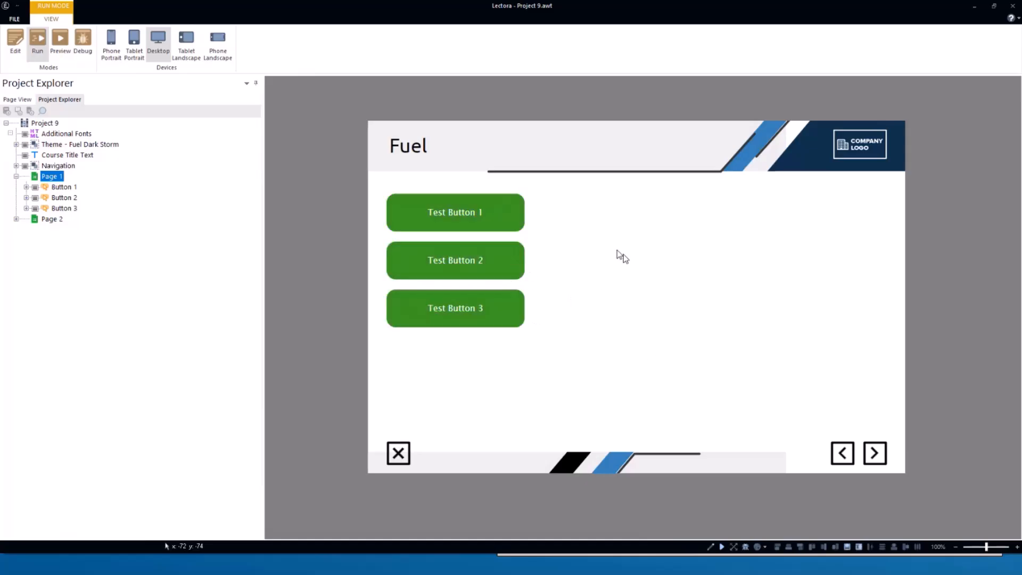
pyautogui.click(515, 224)
pyautogui.click(503, 265)
pyautogui.click(515, 307)
pyautogui.click(875, 453)
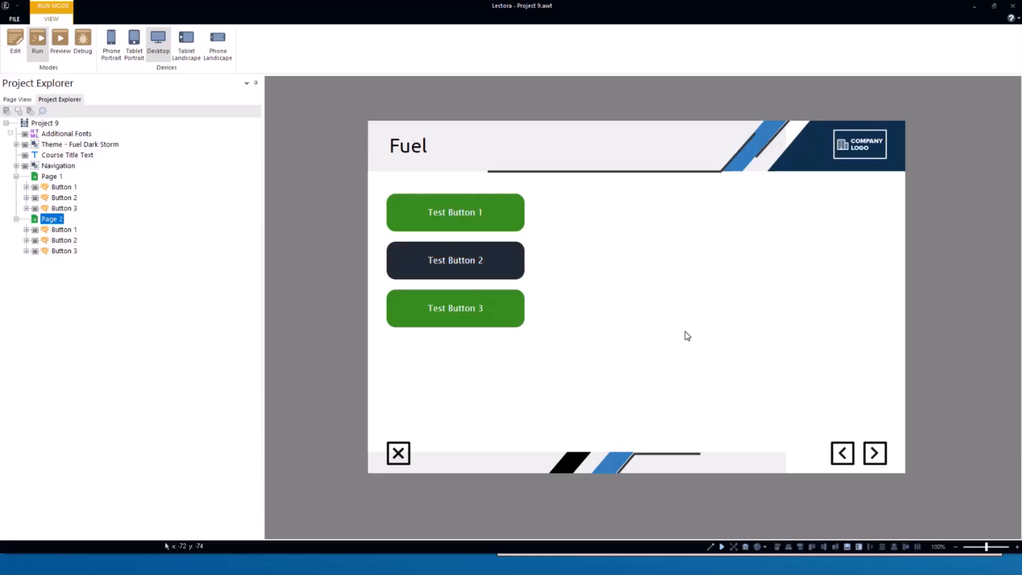
pyautogui.click(844, 455)
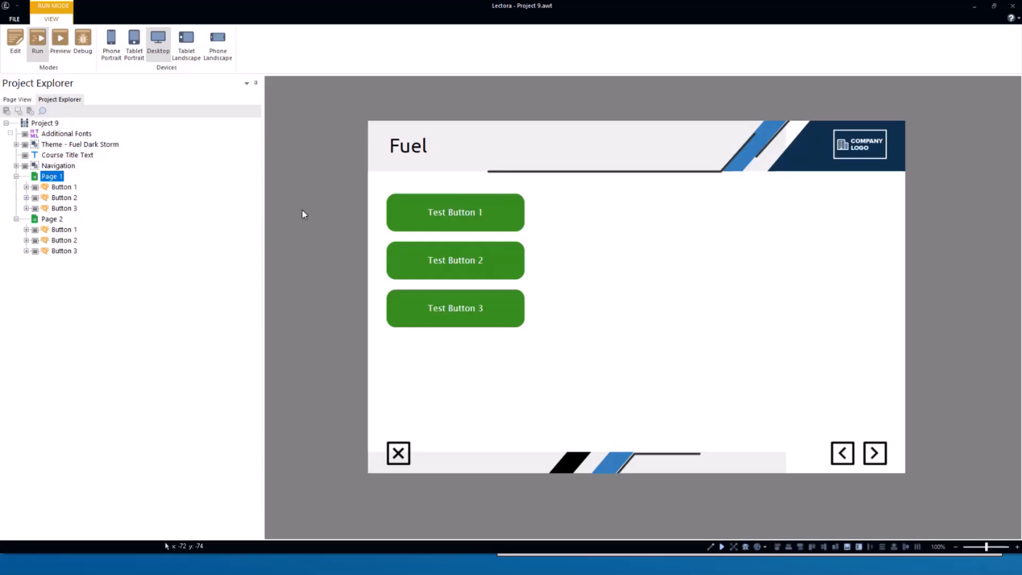
pyautogui.click(16, 43)
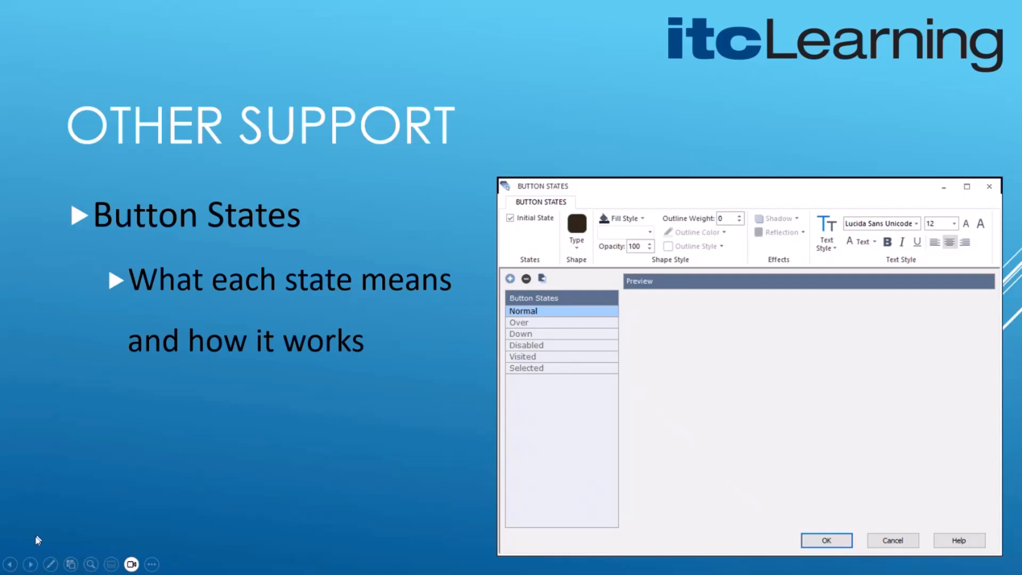
pyautogui.click(31, 565)
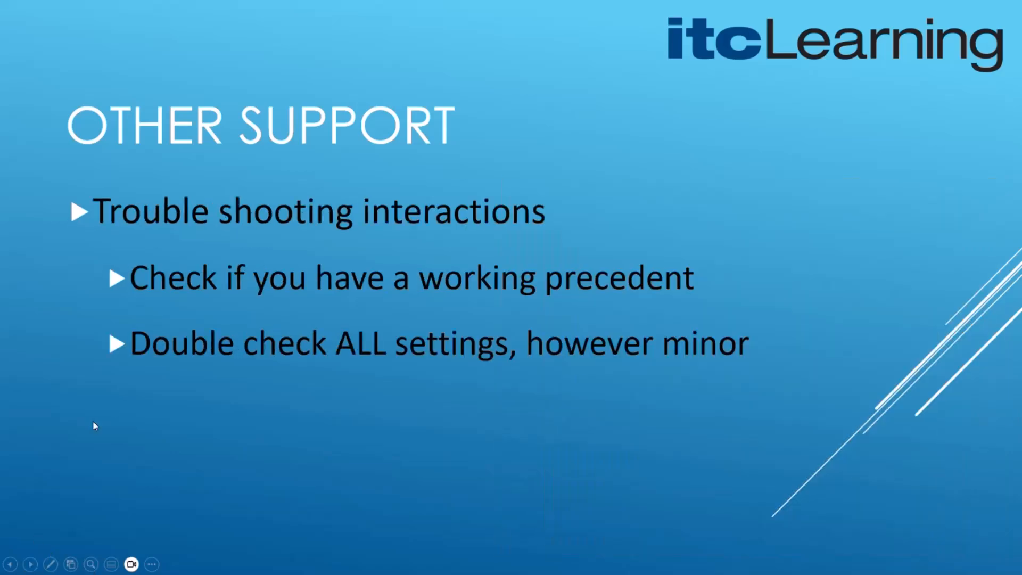